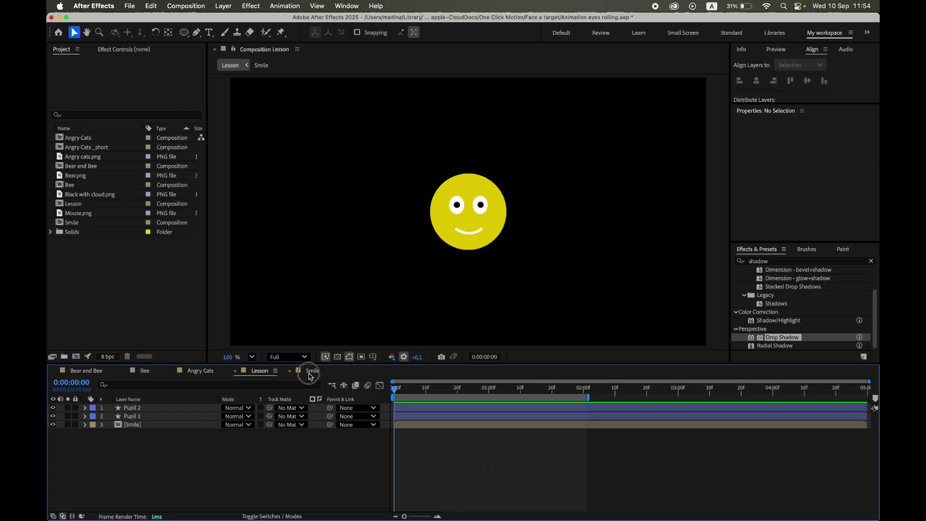
click(311, 371)
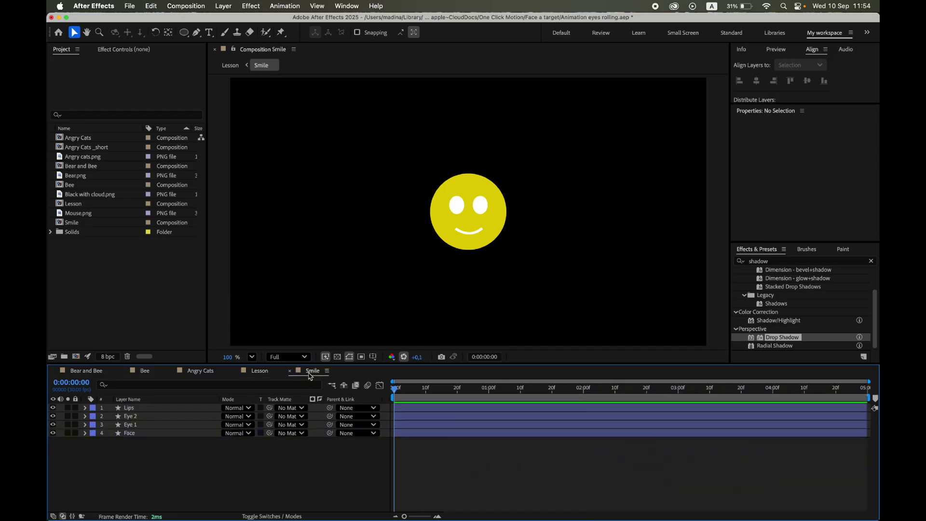
click(68, 433)
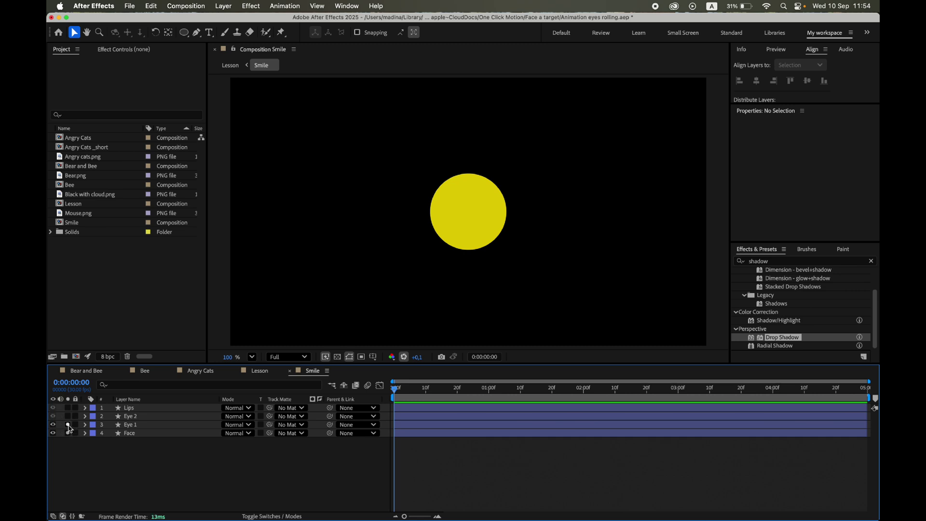
click(68, 424)
click(68, 416)
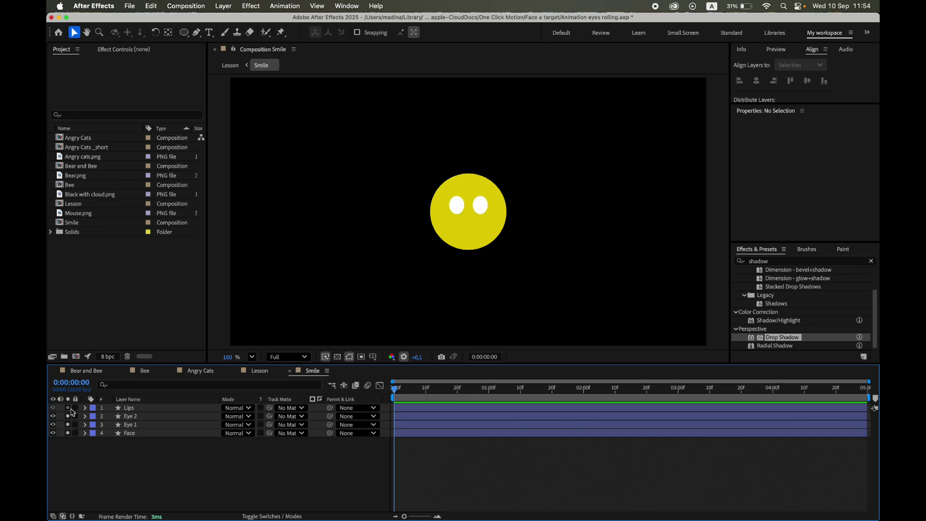
click(68, 408)
click(256, 371)
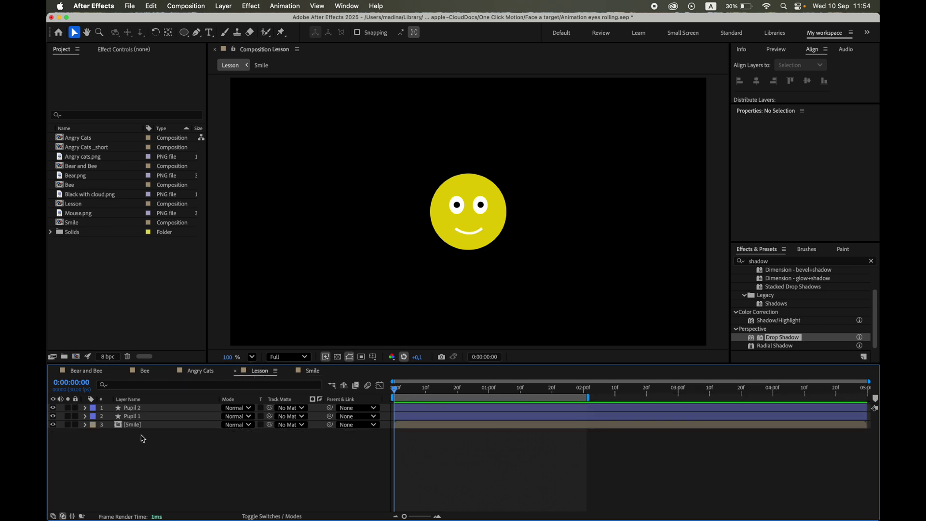
click(53, 416)
click(53, 408)
click(53, 408)
click(53, 416)
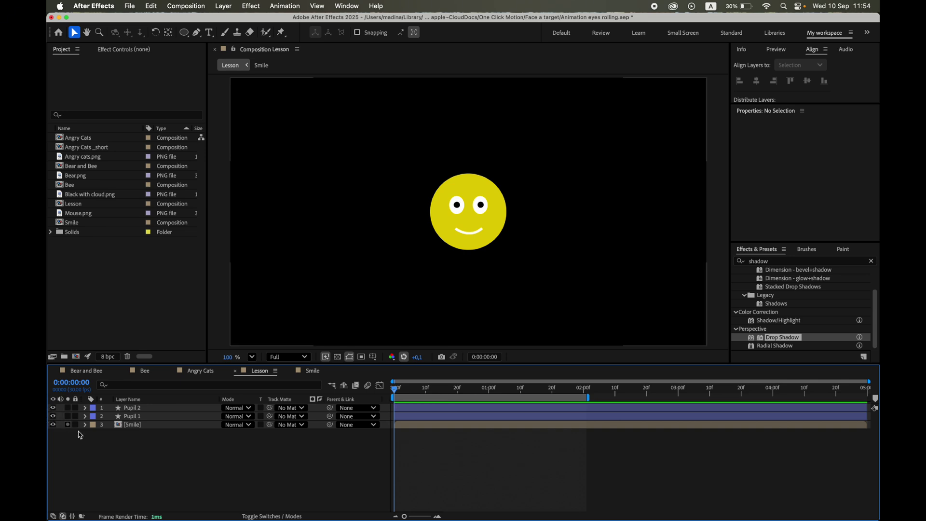
- Draw a small circle left of the smiley with a red fill and no stroke
click(185, 34)
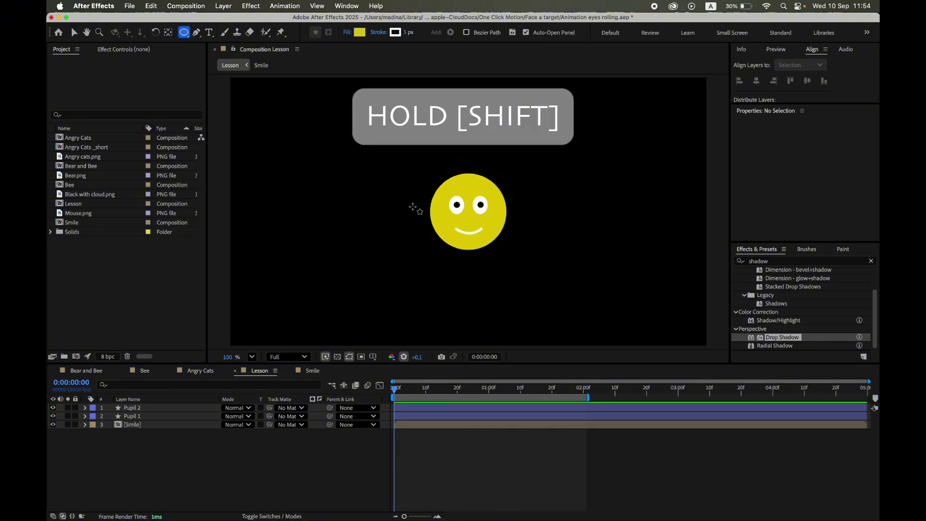
drag(412, 207, 424, 222)
click(360, 33)
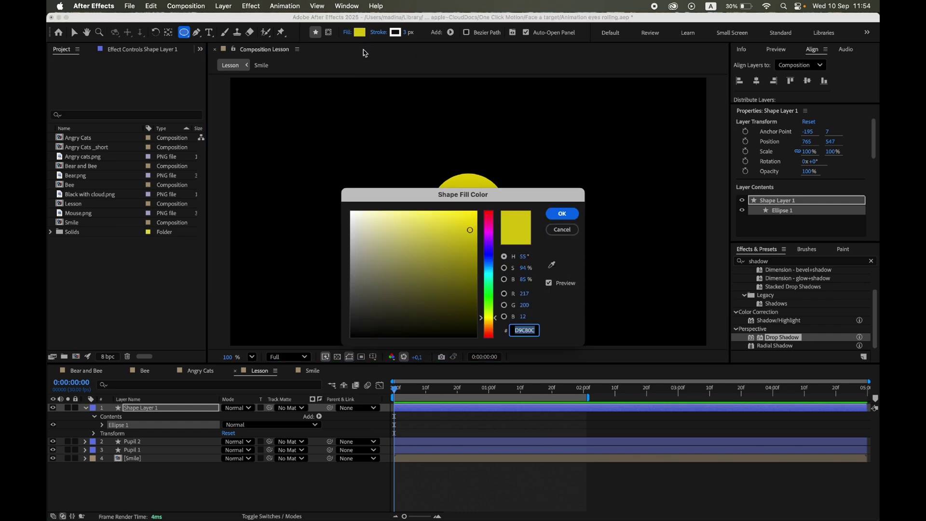
click(494, 334)
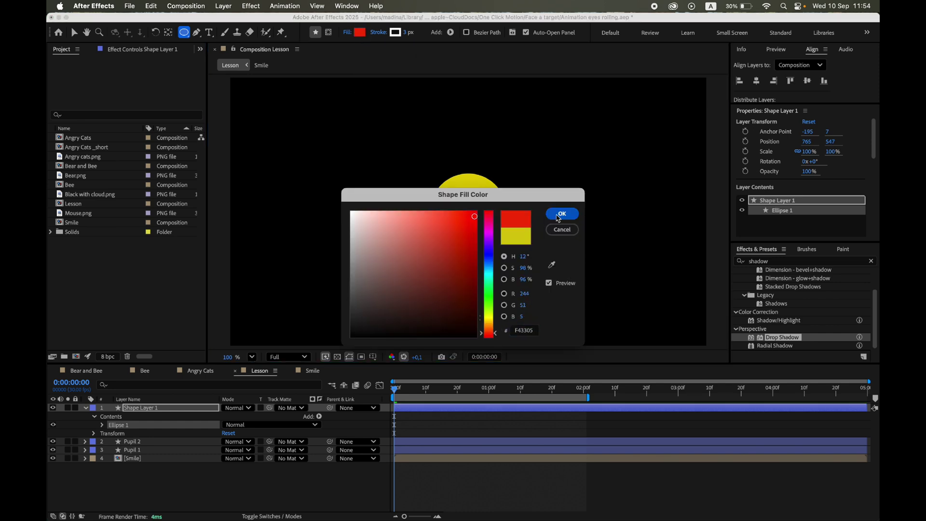
click(561, 213)
click(381, 35)
click(411, 247)
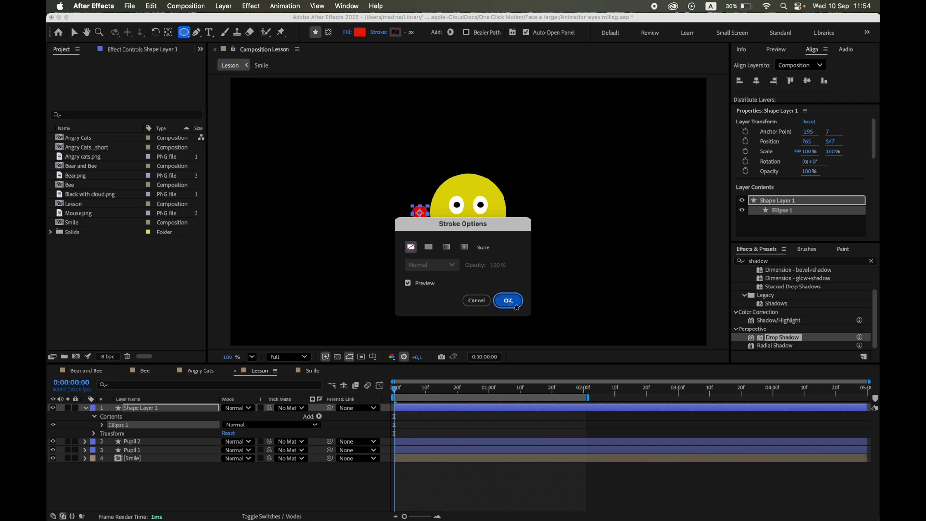
click(505, 300)
- Rename the new Shape Layer 1 to 'Ball'
click(74, 32)
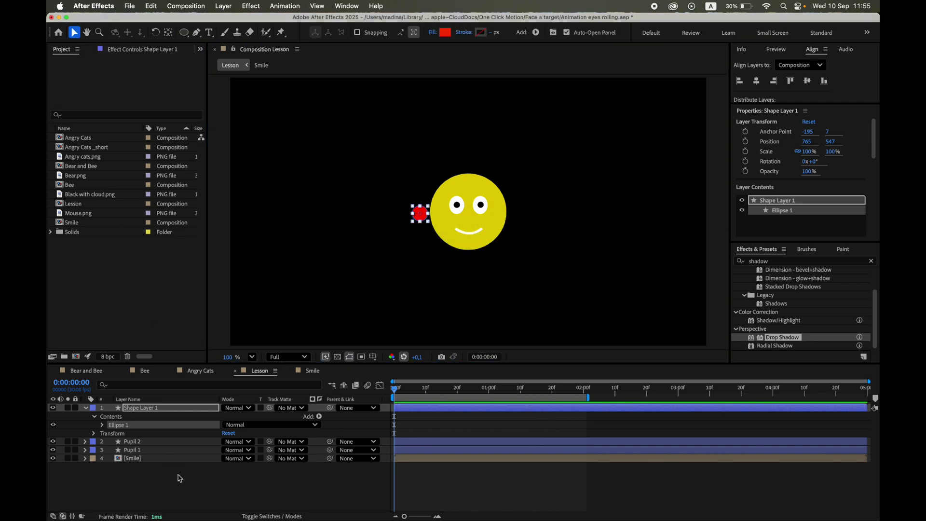
click(190, 484)
click(174, 411)
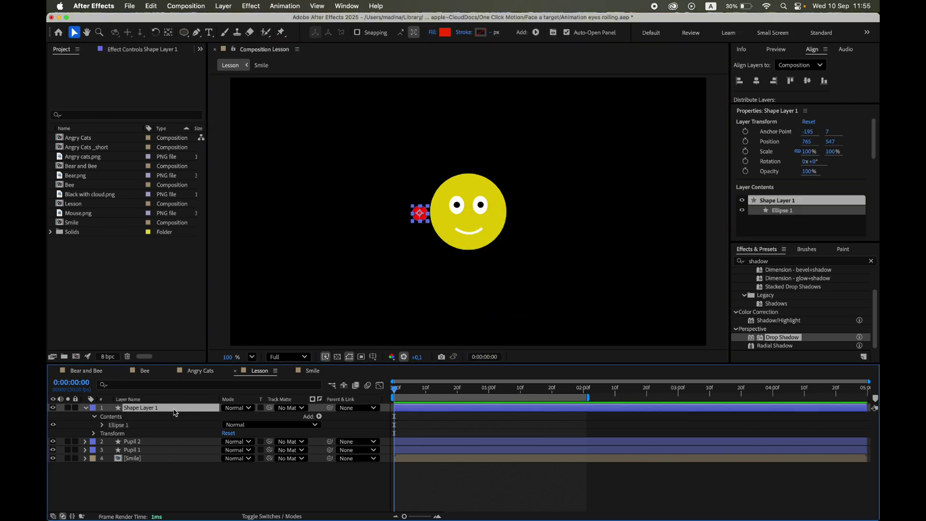
key(u)
key(Return)
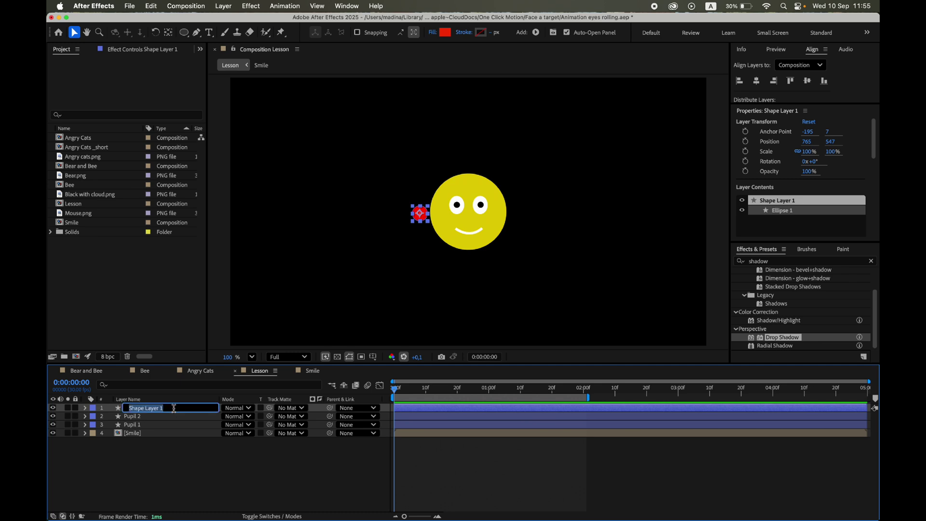
text(Ball)
click(199, 471)
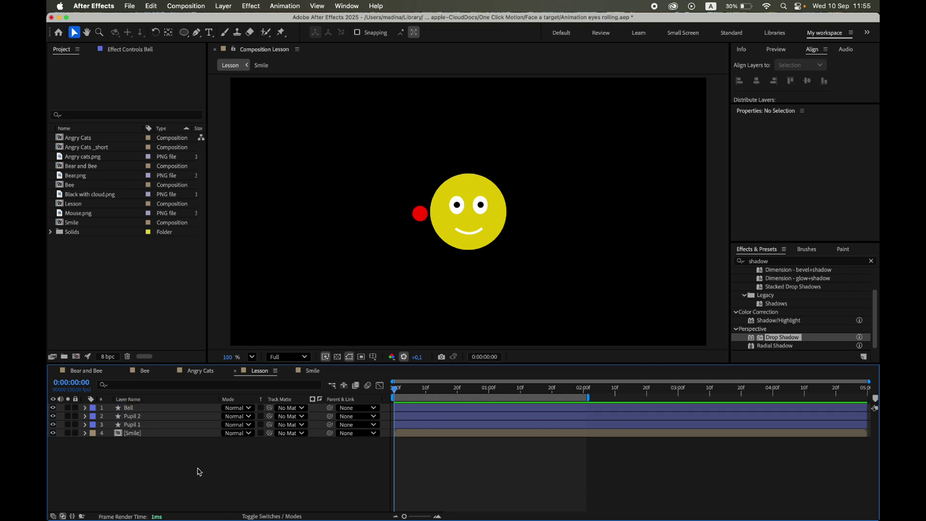
- Draw a large elliptical Mask 1 on the Ball layer and centre it on the red ball
click(155, 410)
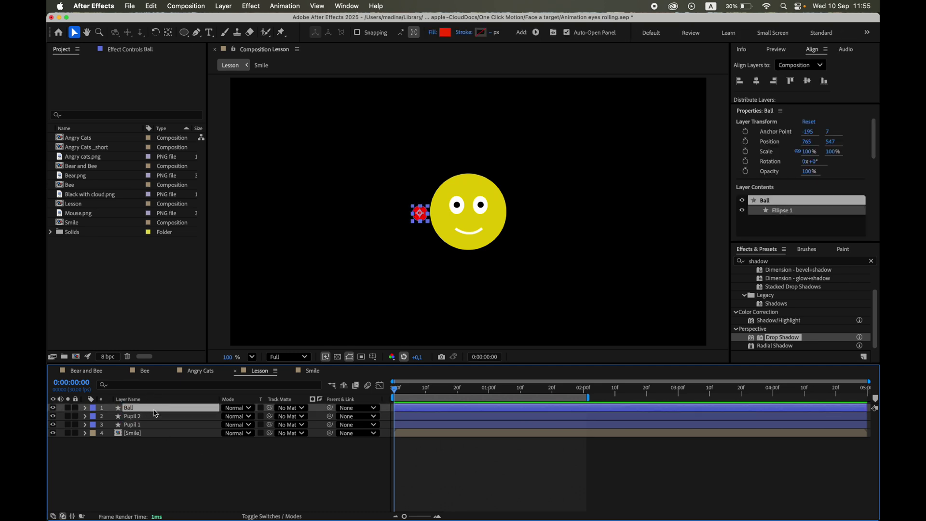
click(185, 33)
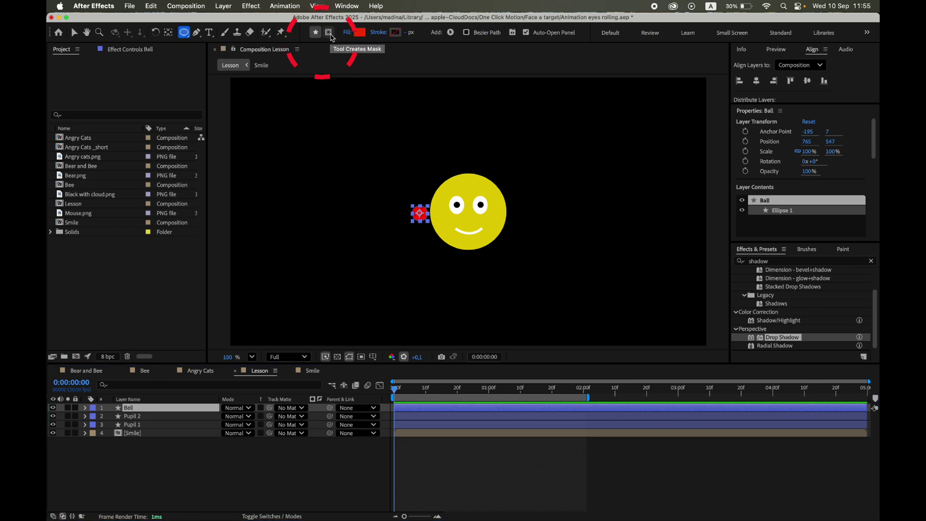
click(330, 37)
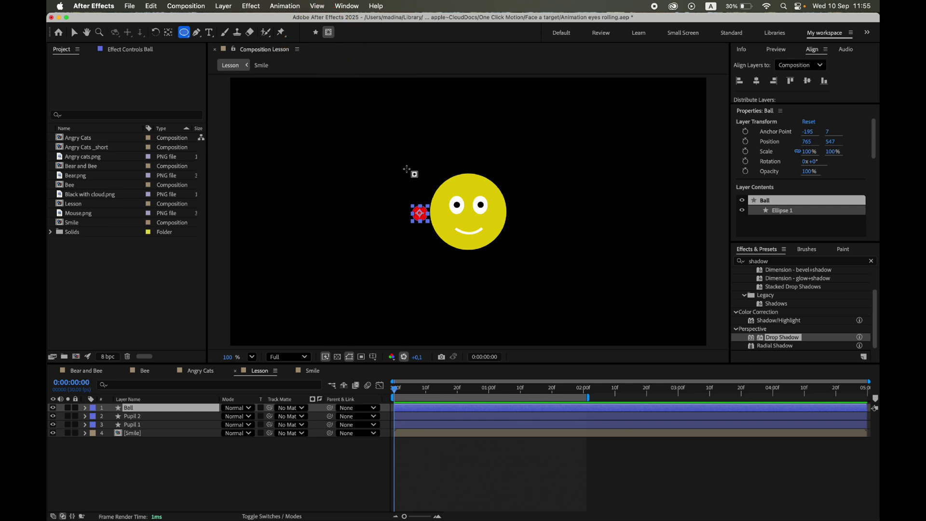
drag(388, 180, 574, 314)
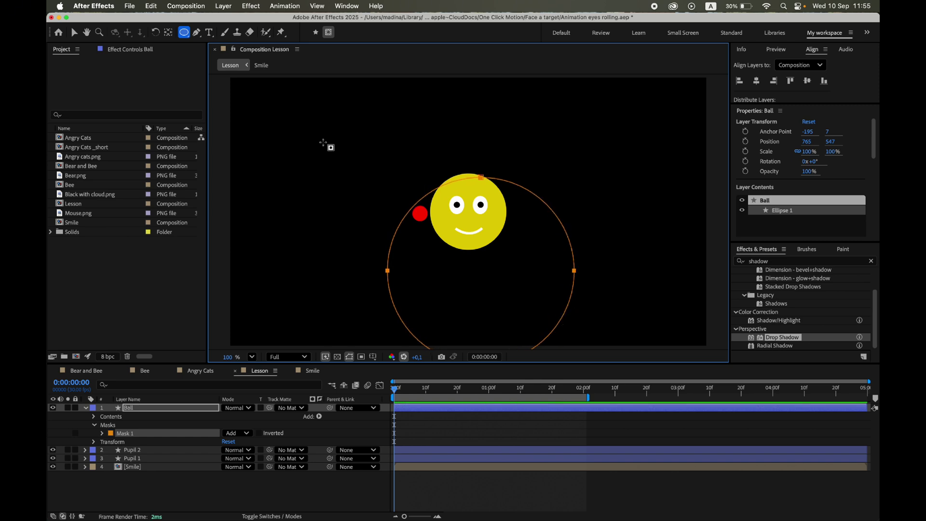
click(75, 34)
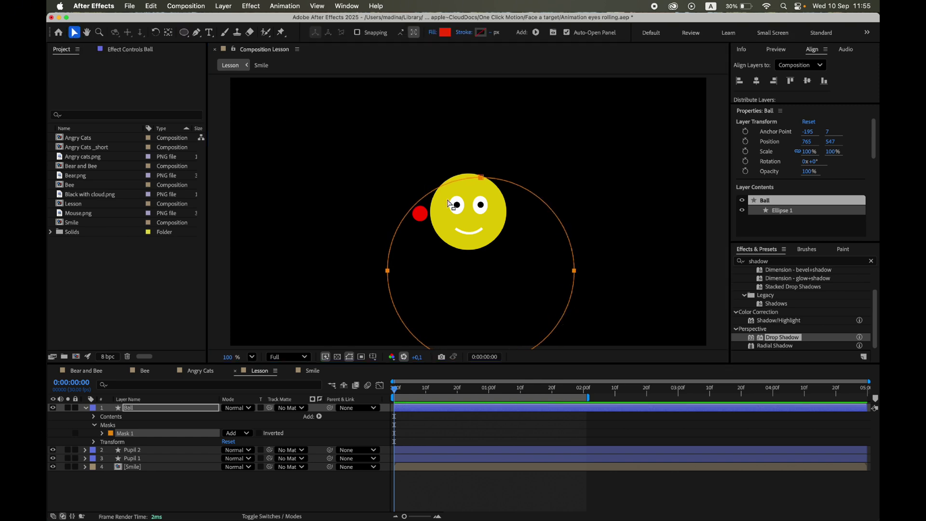
double_click(387, 270)
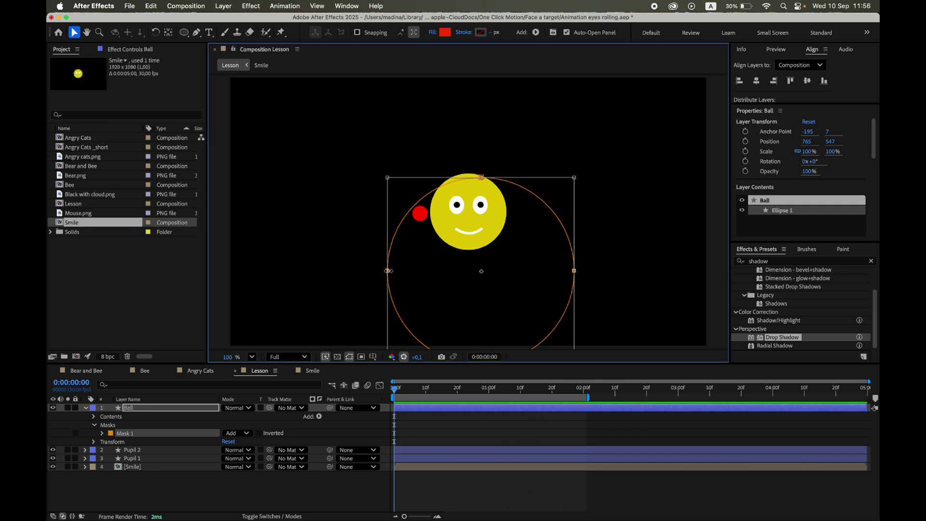
drag(396, 274, 337, 217)
- Copy Mask 1's path and paste it into Ball's Position as a circular motion path
click(103, 434)
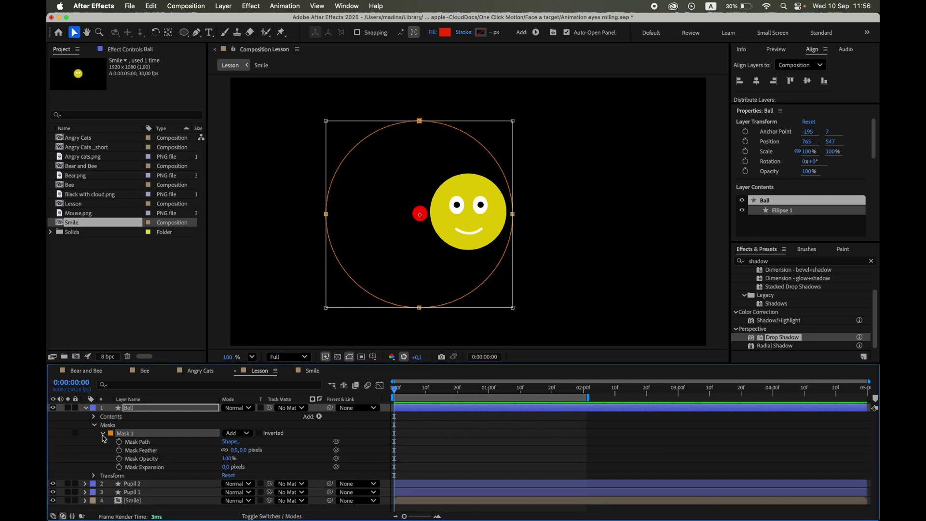
click(139, 444)
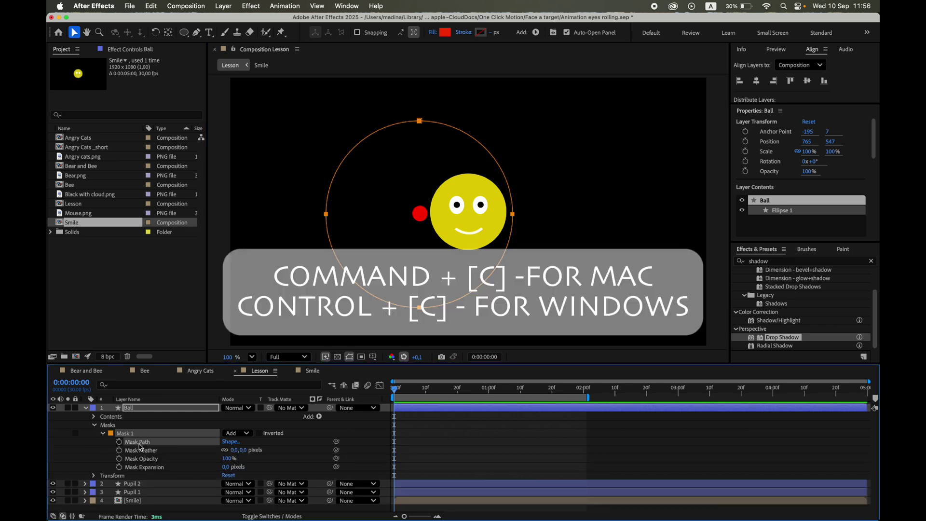
click(137, 409)
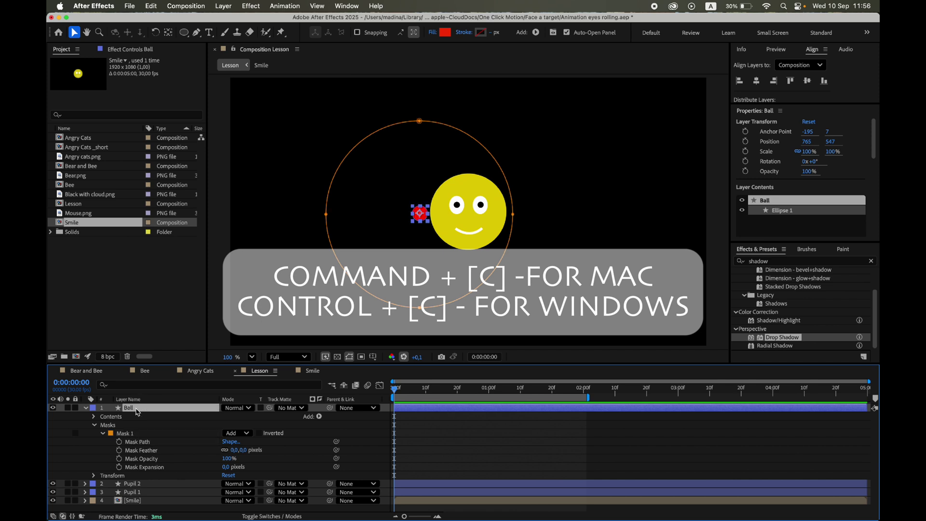
key(p)
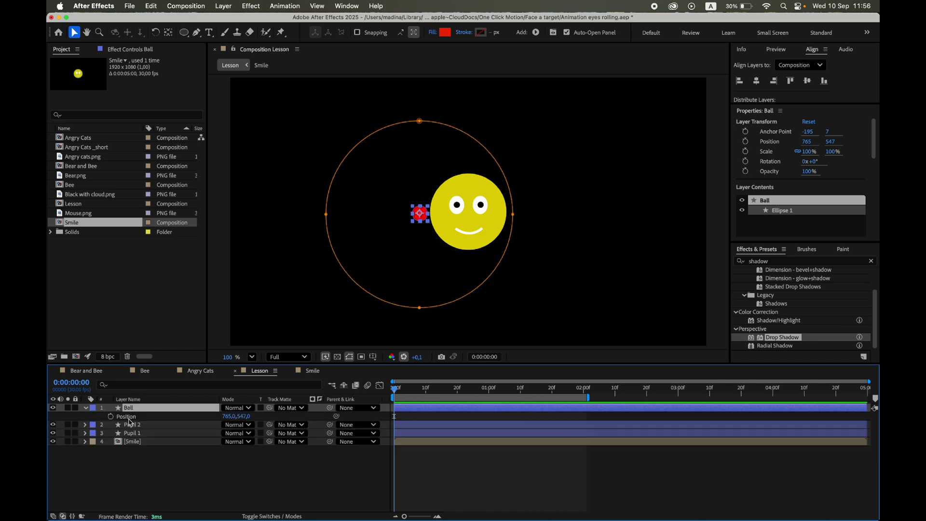
key(Return)
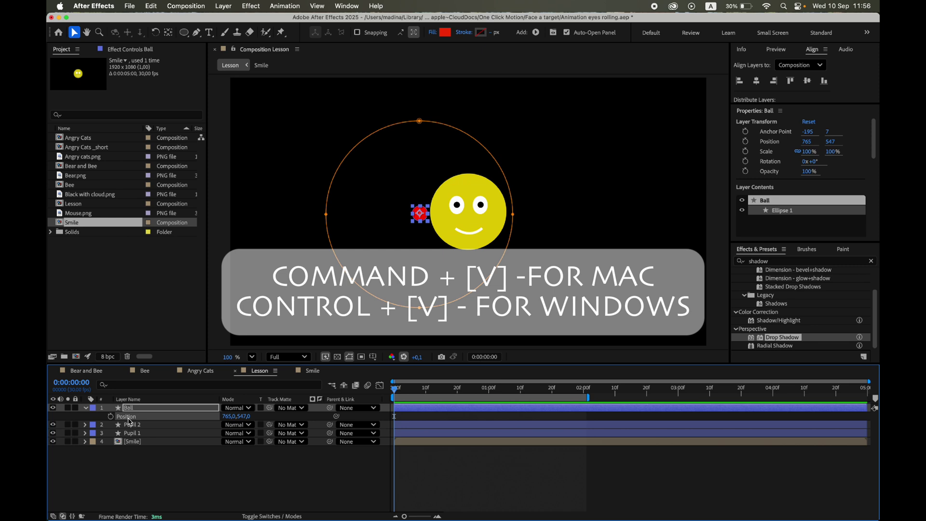
key(super+v)
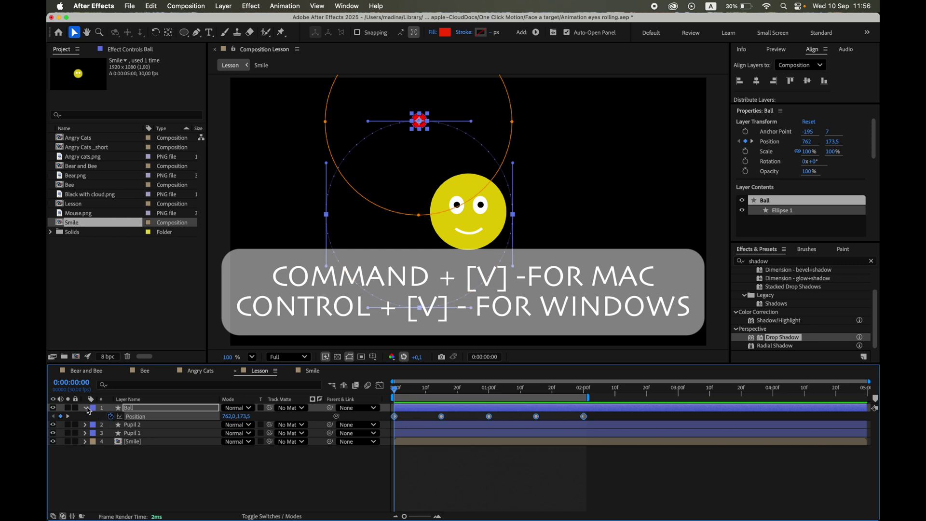
- Delete Mask 1 from the Ball layer
click(87, 408)
click(86, 407)
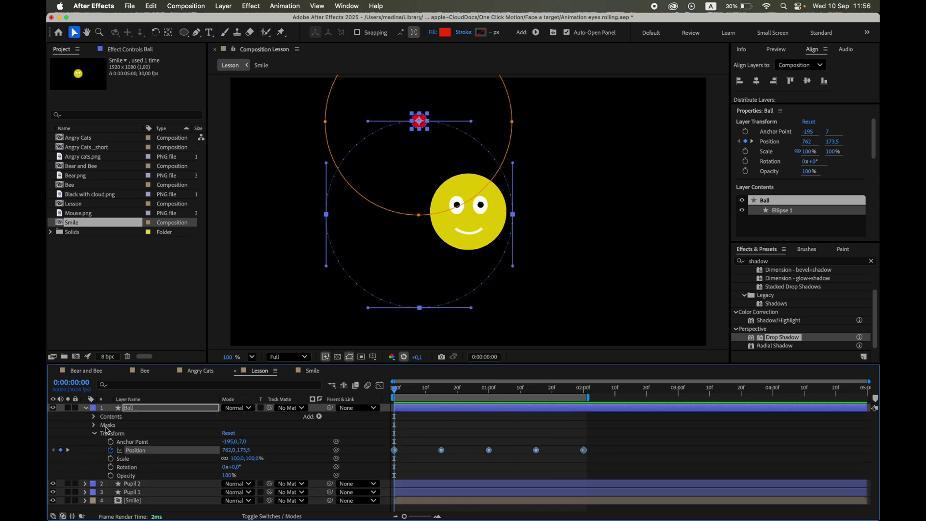
click(94, 425)
click(127, 434)
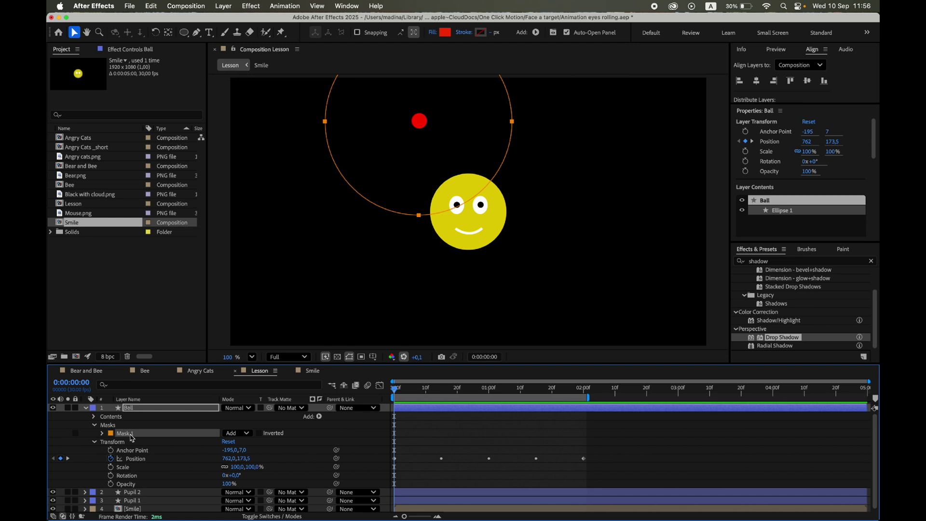
key(Delete)
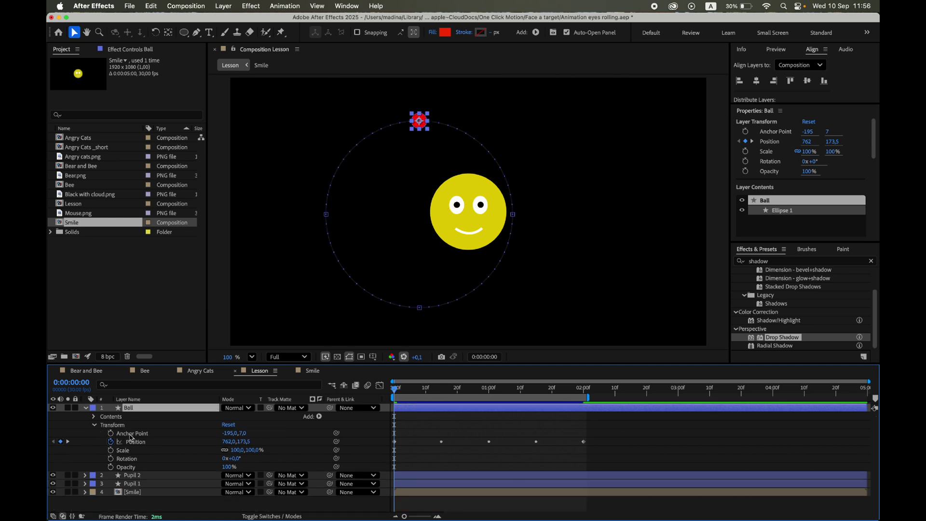
- Add a Null Object layer, Null 4, and drag Ball's parent pick whip onto it
click(86, 408)
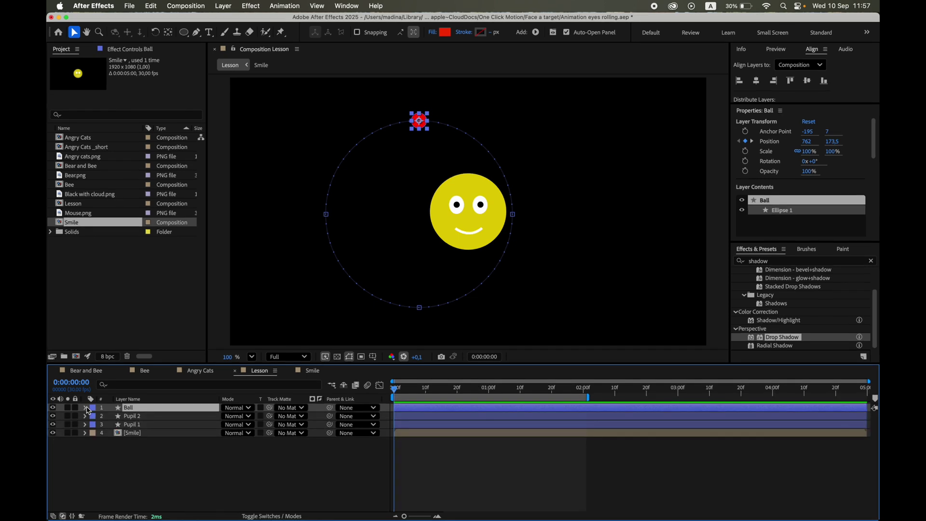
click(192, 473)
right_click(192, 471)
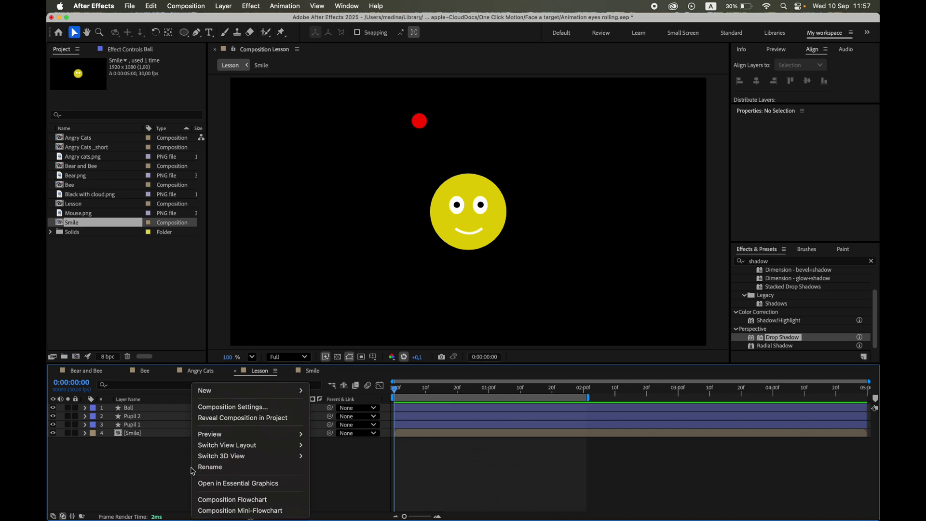
mouse_move(299, 389)
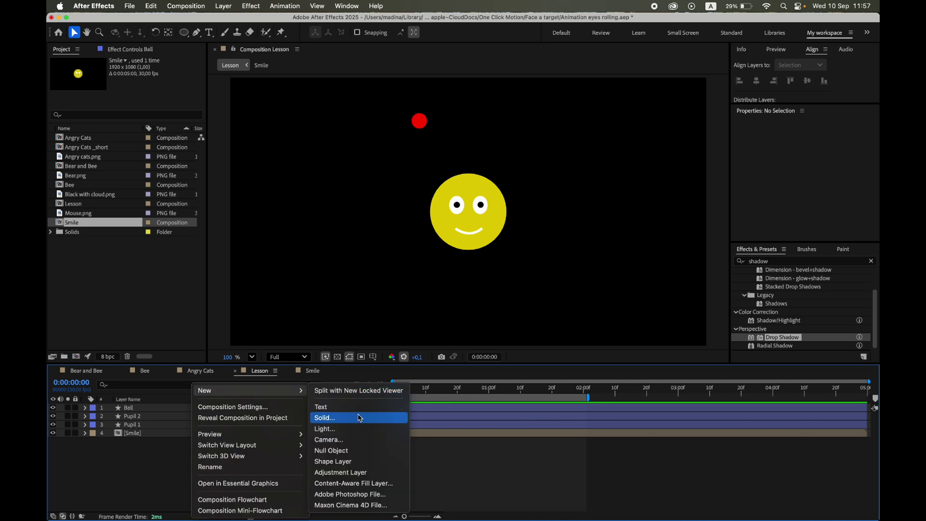
click(361, 452)
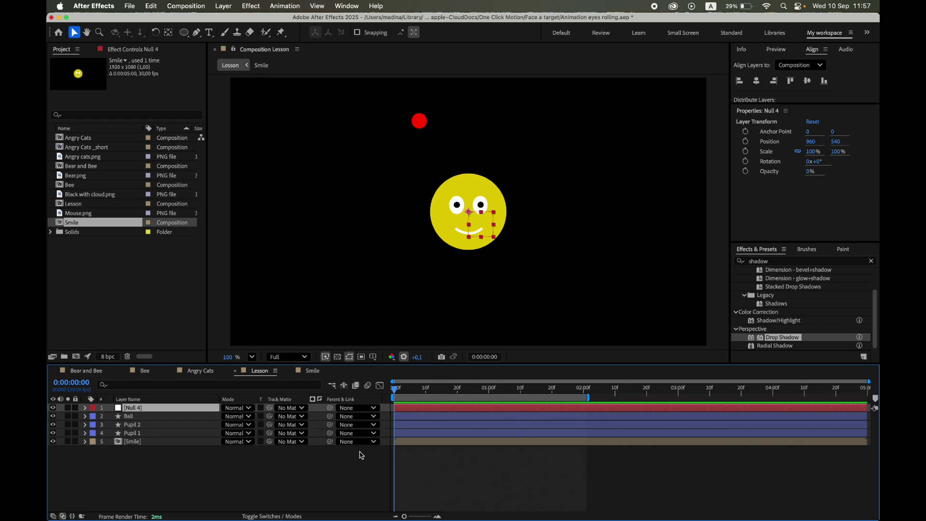
drag(330, 417, 207, 408)
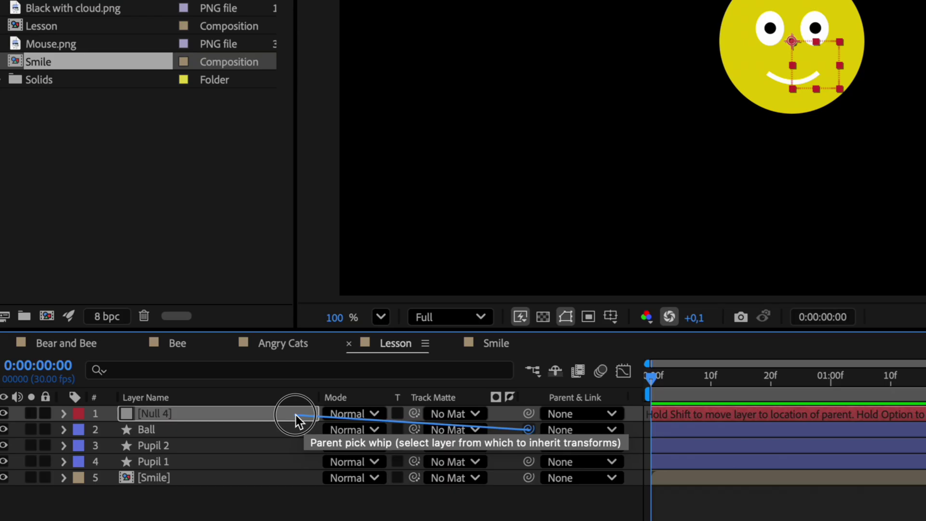
- Parent Ball to Null 4, move Null 4 right of the smiley, and show Ball's Position
drag(296, 414, 296, 414)
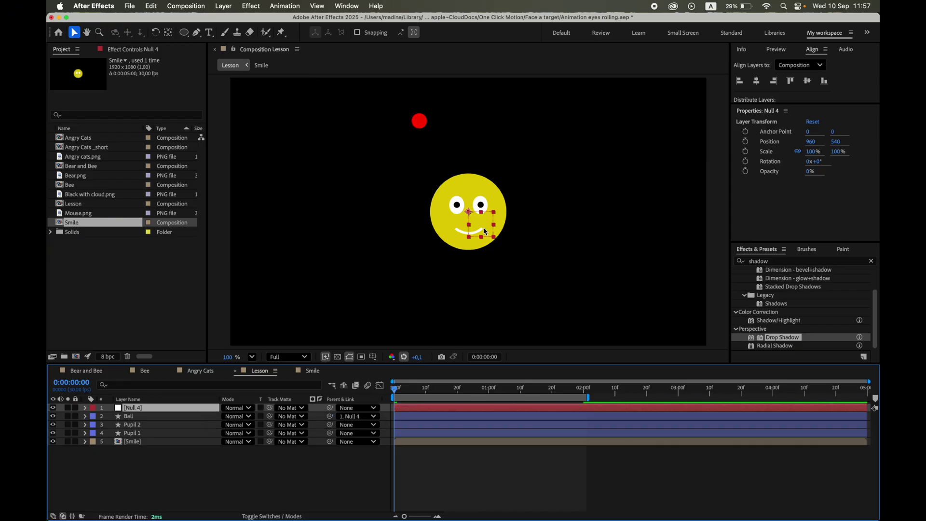
drag(485, 231, 541, 255)
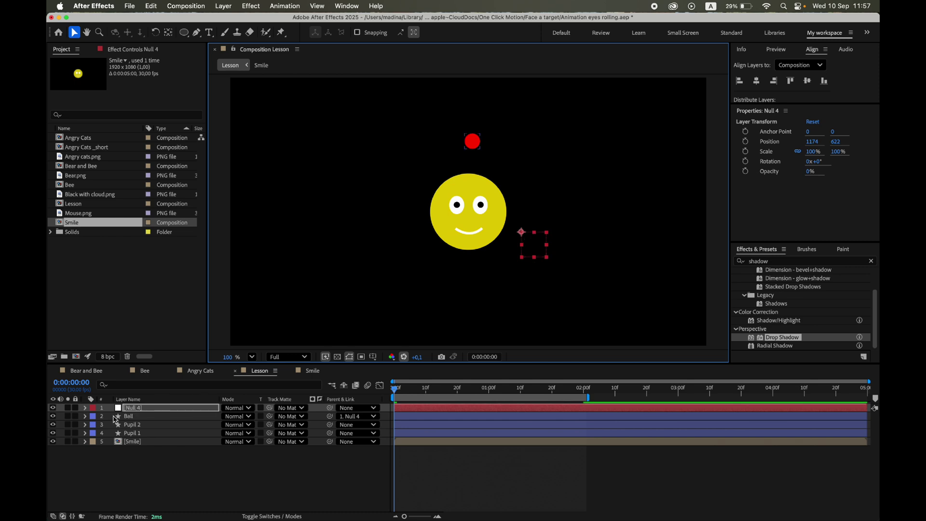
click(85, 416)
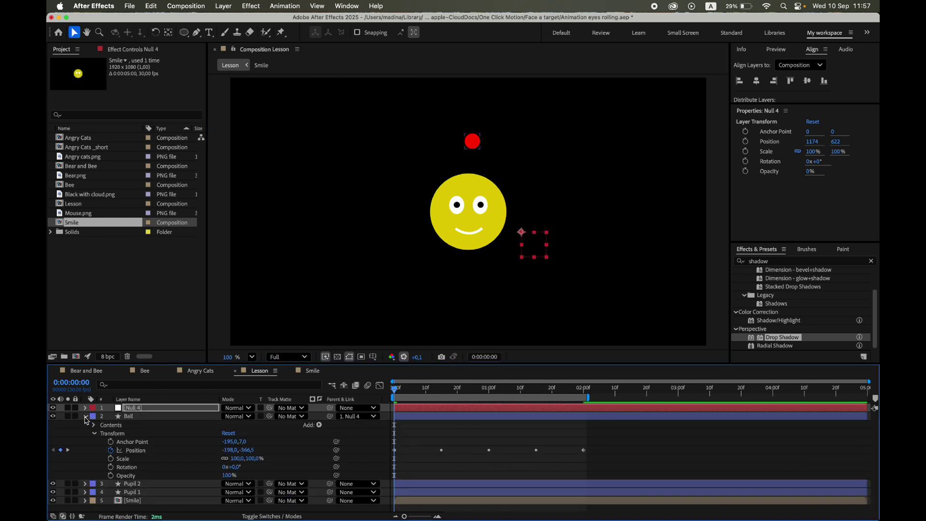
click(123, 416)
click(90, 421)
click(85, 417)
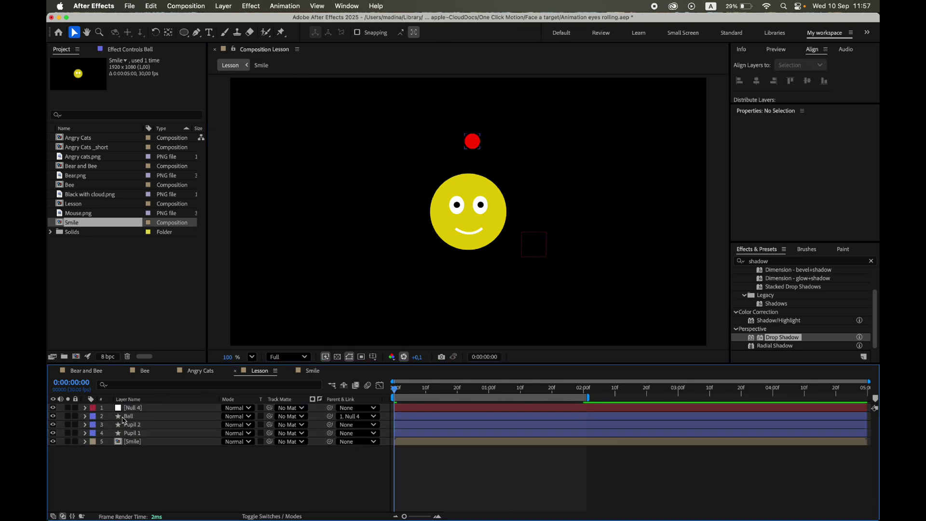
click(126, 418)
key(p)
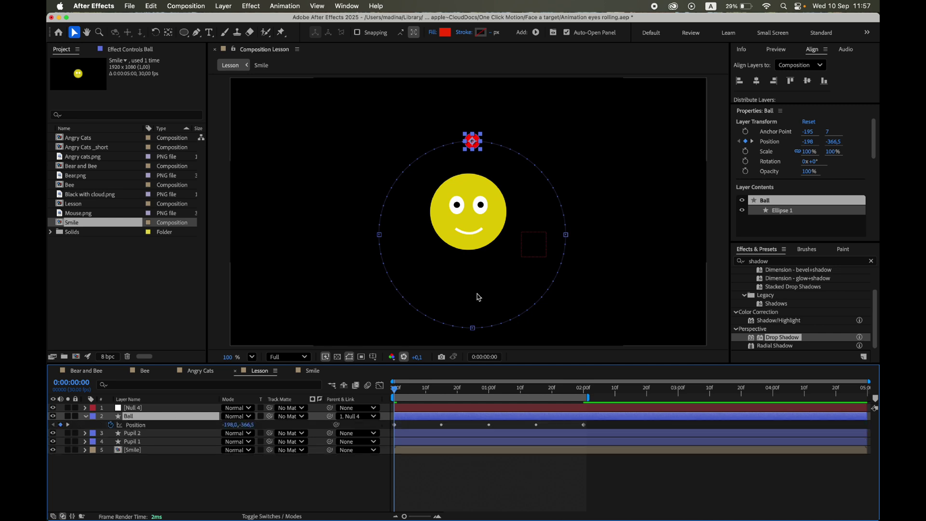
- Nudge Null 4 to about 1136, 534 so the ball orbits the face, then preview
drag(532, 254, 523, 243)
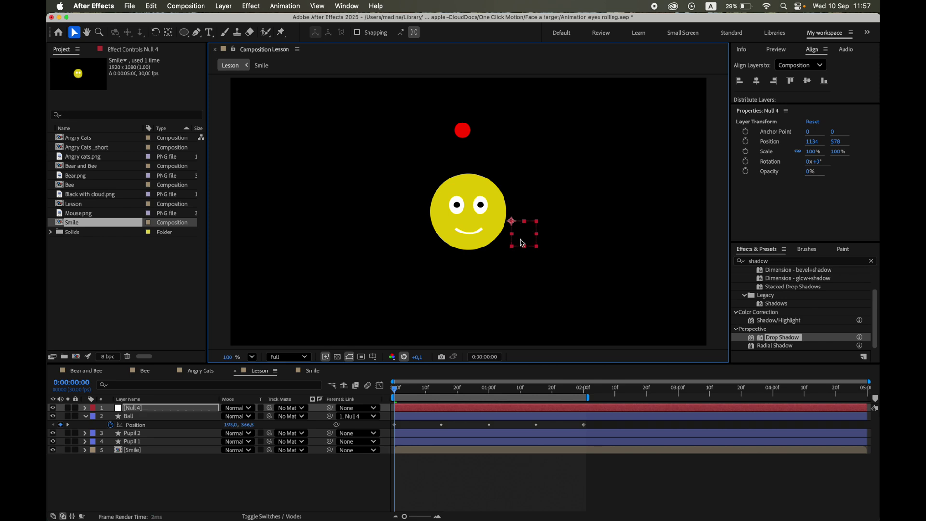
click(142, 425)
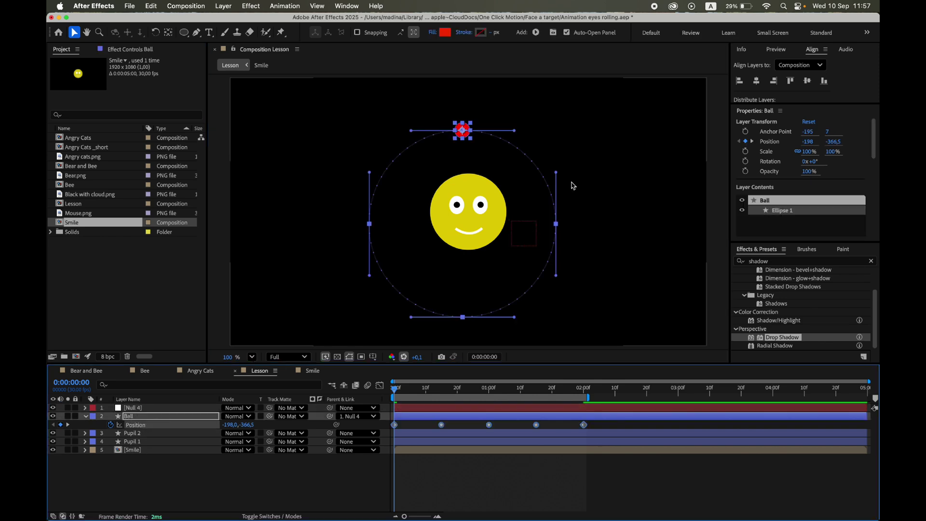
drag(531, 239, 531, 229)
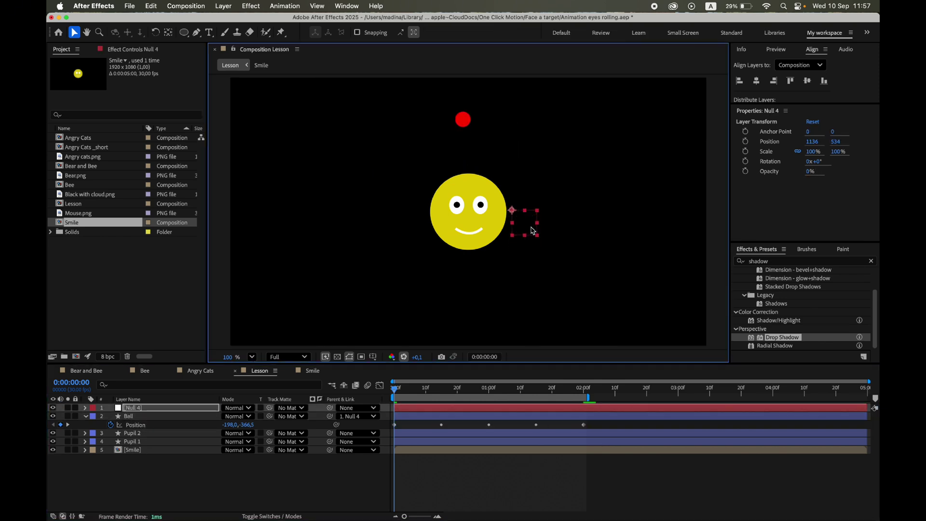
click(147, 427)
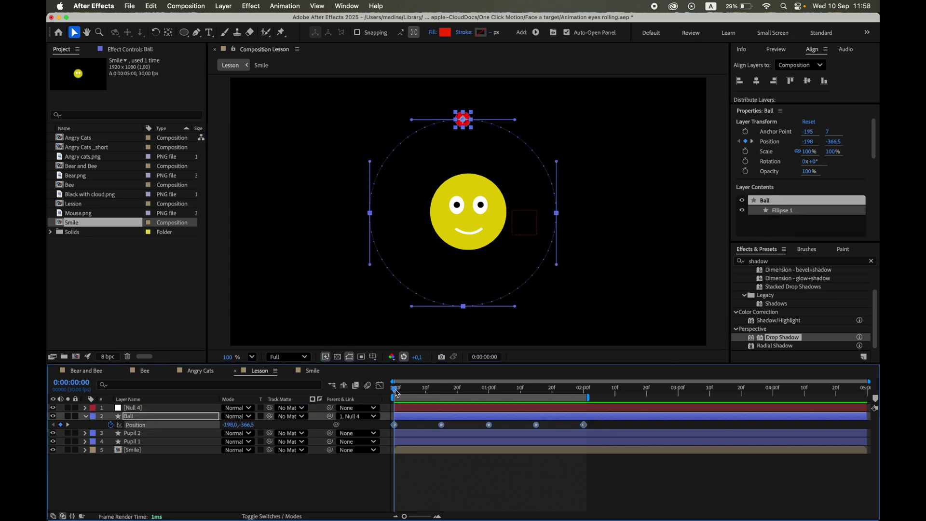
key(space)
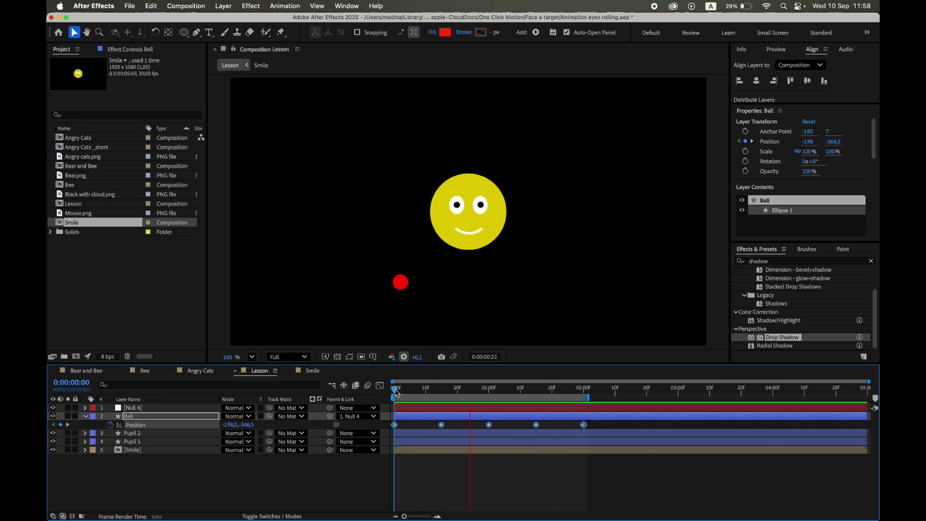
- Stop the preview, delete Null 4, and collapse Ball's Position property
click(335, 494)
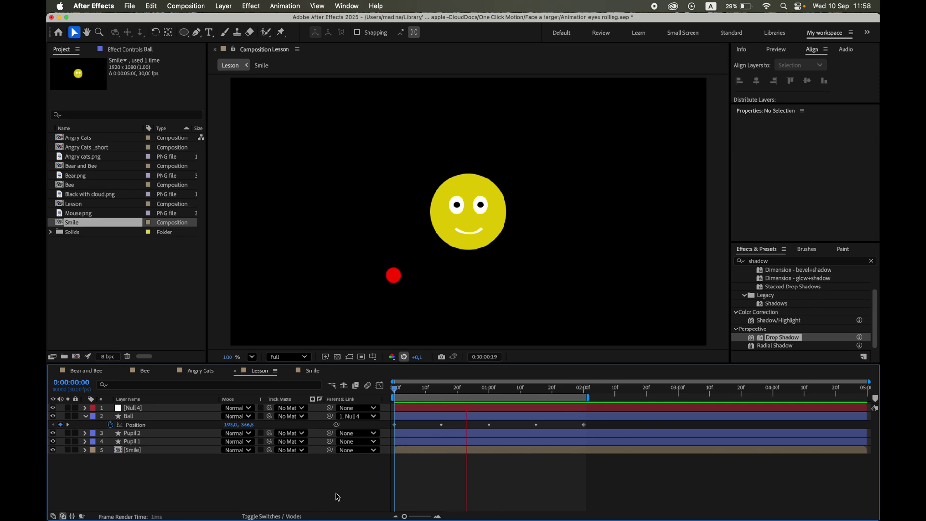
key(space)
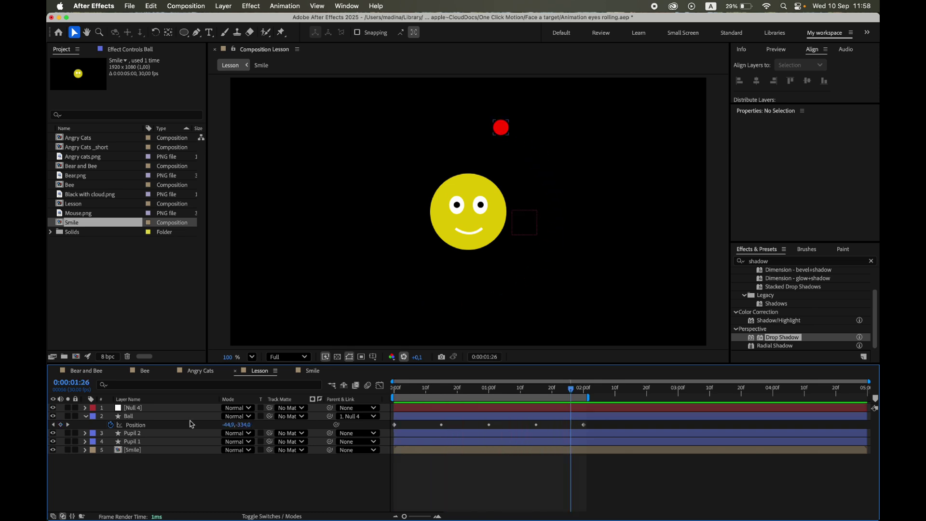
click(150, 410)
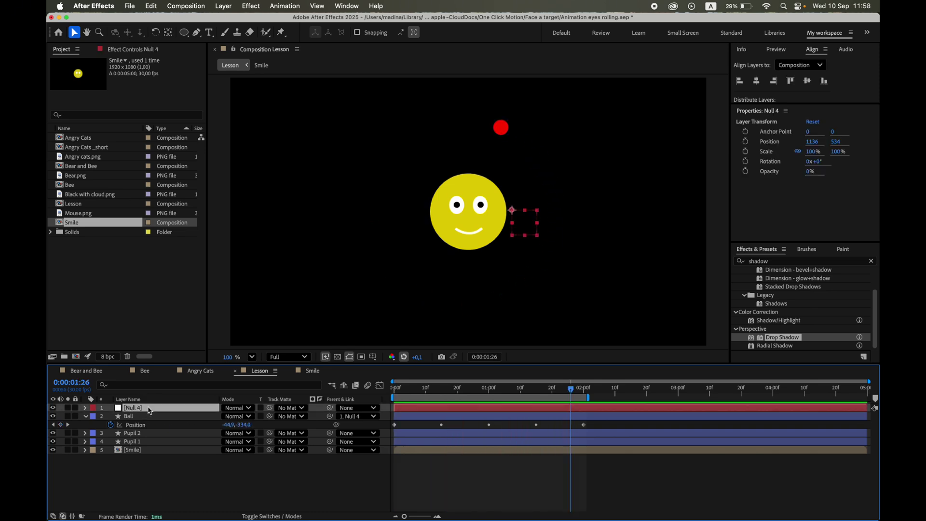
key(Delete)
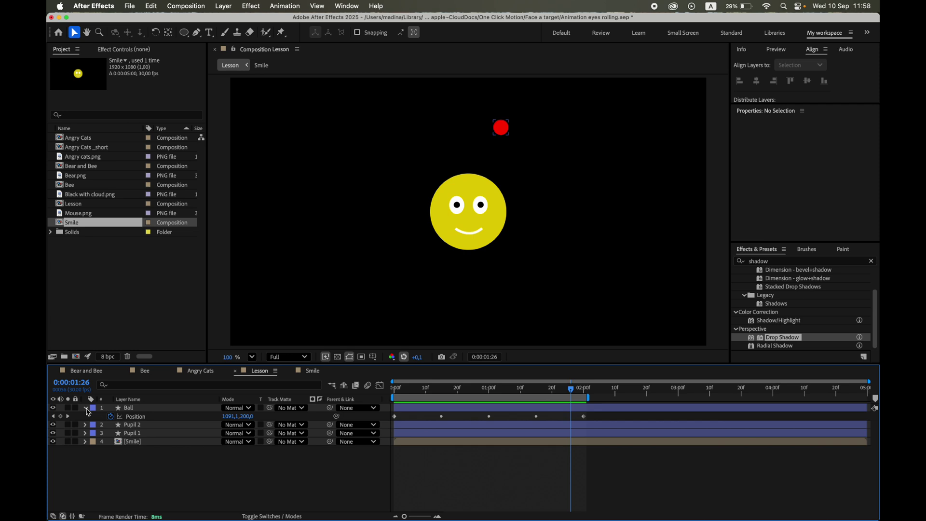
click(86, 408)
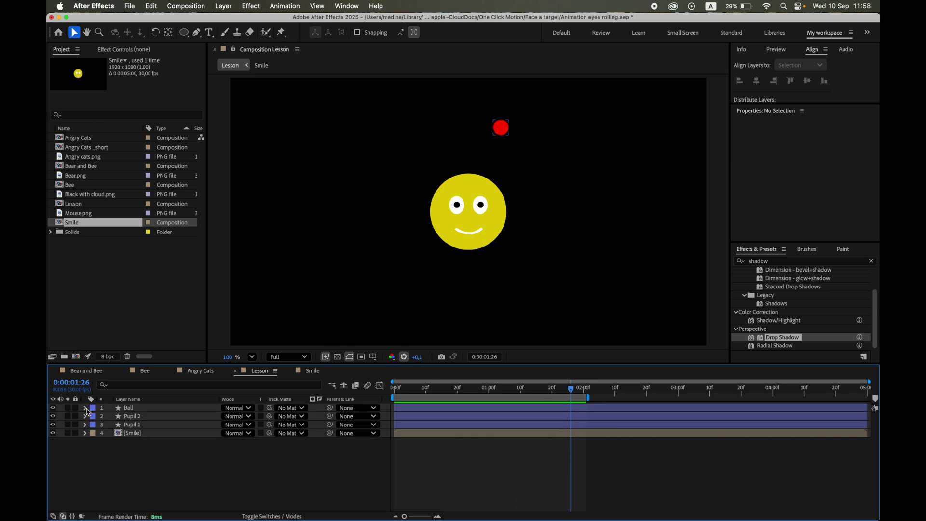
- Add an expression to Pupil 1's Rotation property
click(132, 425)
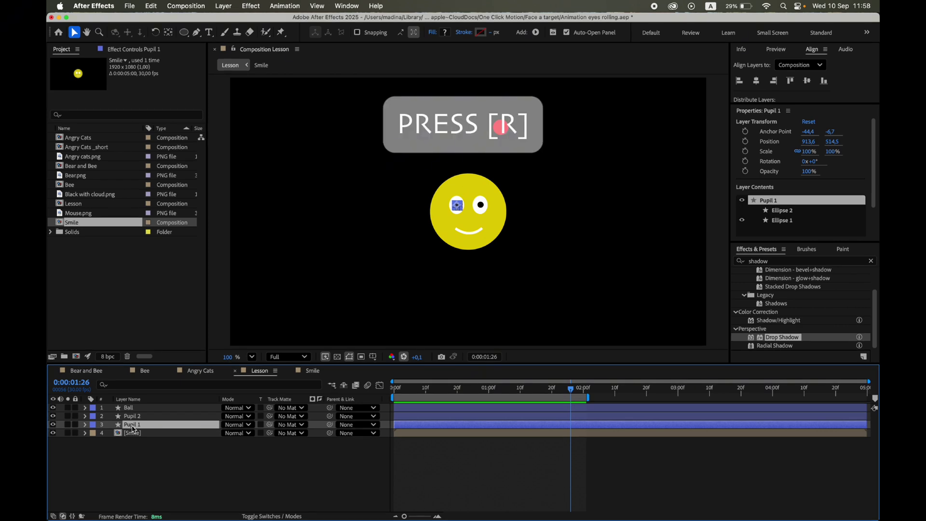
key(r)
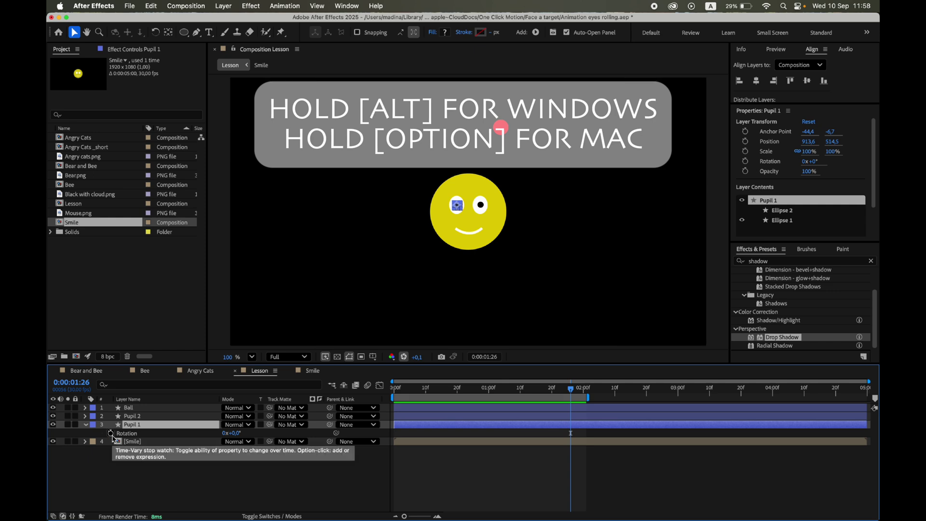
alt+click(111, 434)
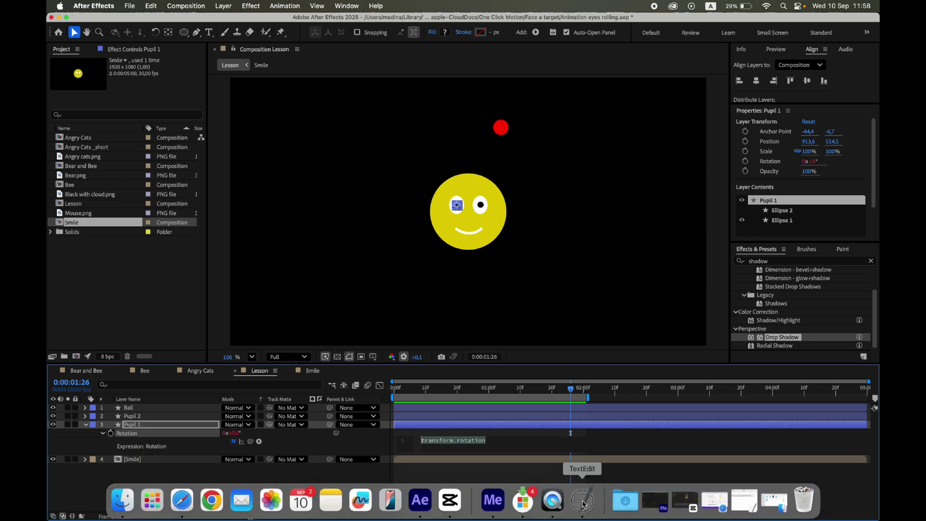
- Copy the three lines of expression code from the TextEdit note and return to After Effects
click(585, 499)
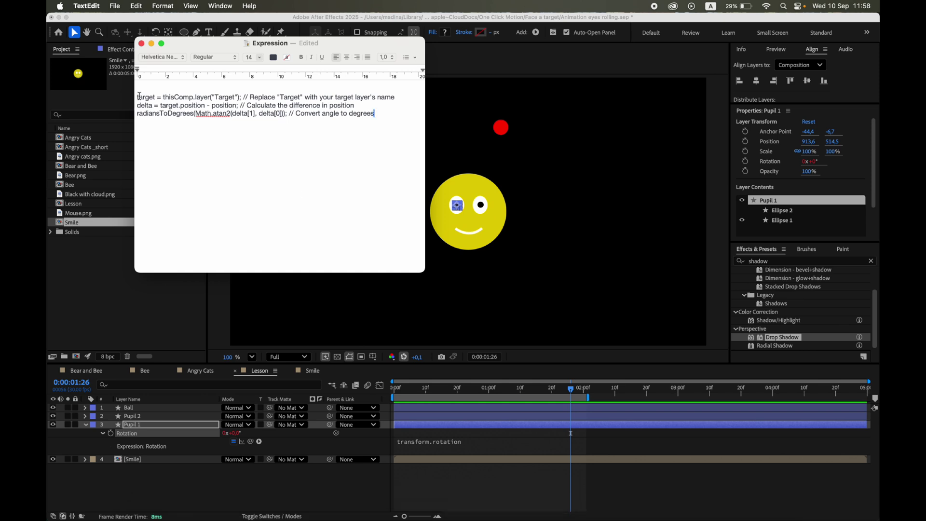
drag(139, 96, 387, 117)
key(super+c)
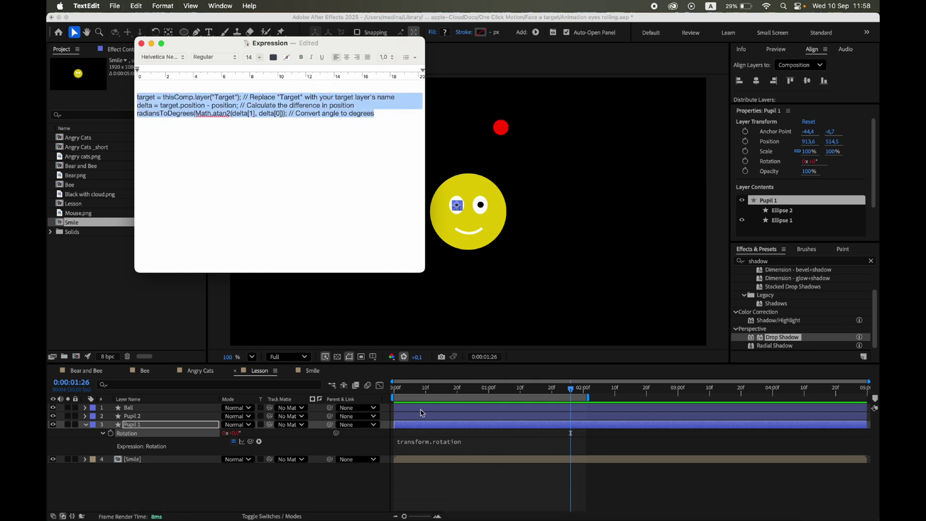
click(411, 443)
- Paste the code into Pupil 1's Rotation expression, change 'Target' to 'Ball', and reset the playhead to 0
click(410, 443)
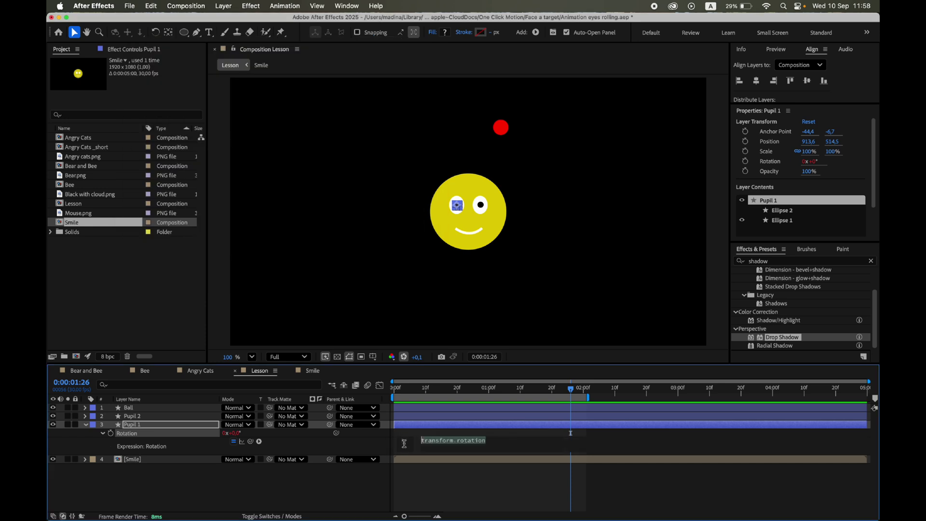
key(super+v)
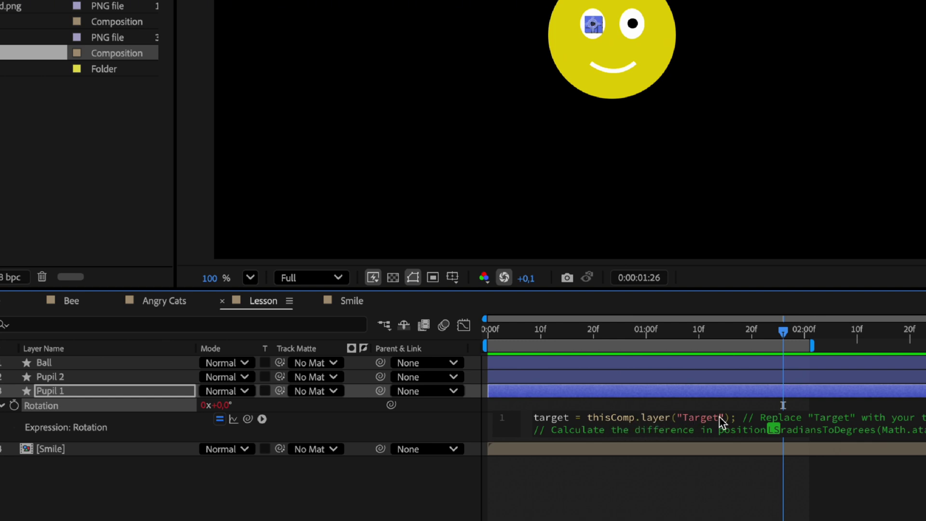
key(BackSpace)
key(BackSpace)
key(BackSpace)
key(BackSpace)
key(BackSpace)
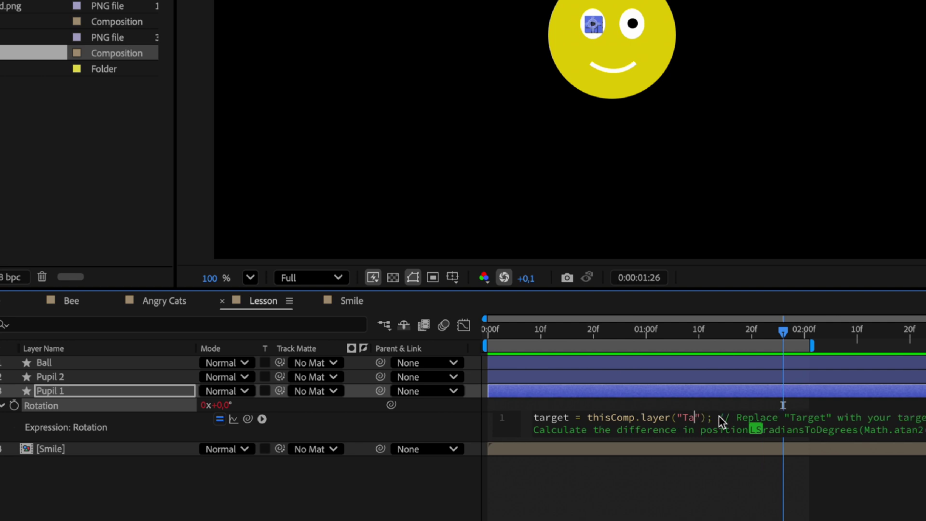
key(BackSpace)
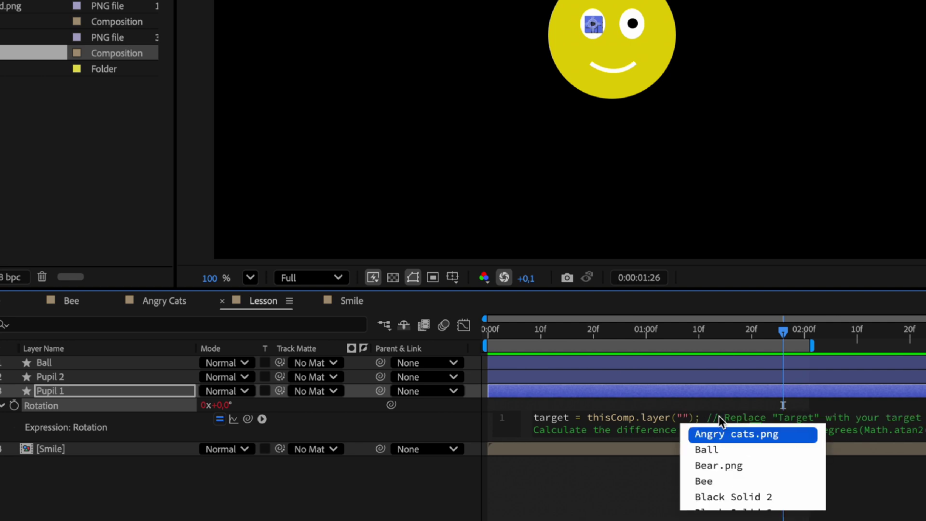
text(Bal)
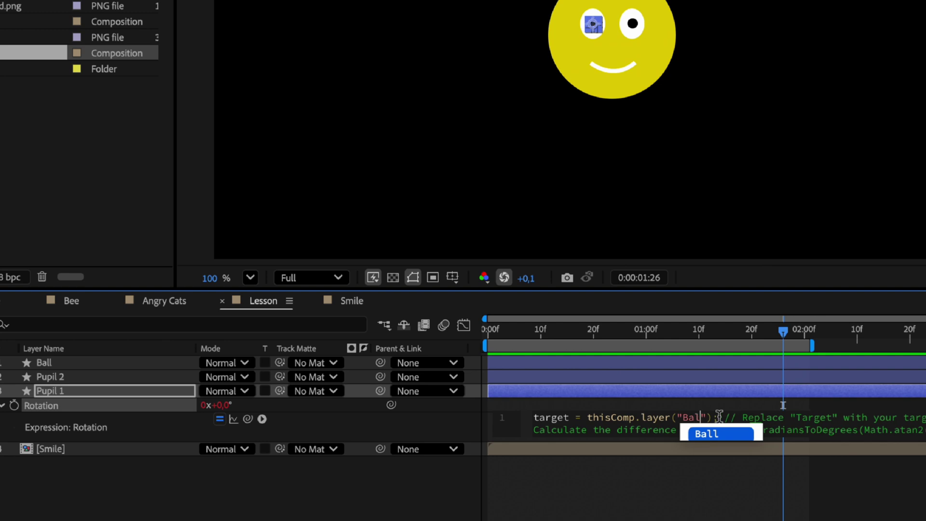
text(l)
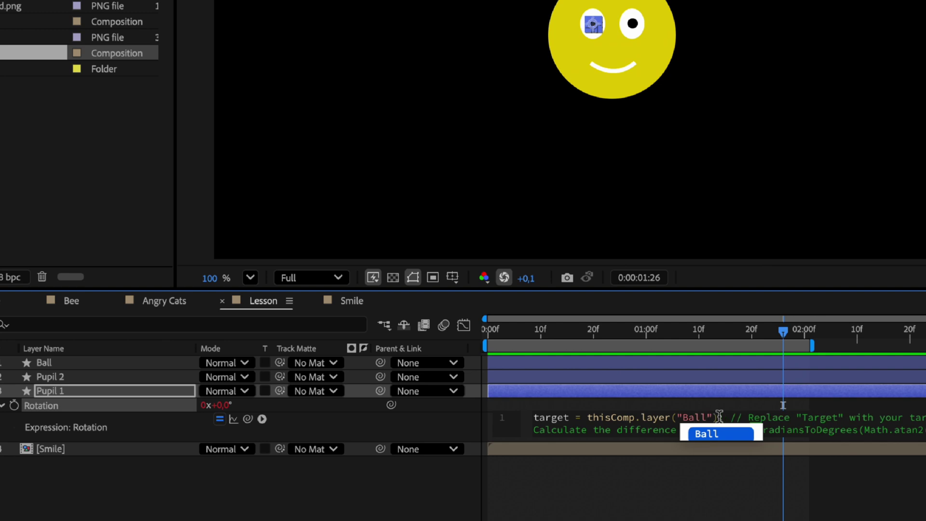
click(866, 239)
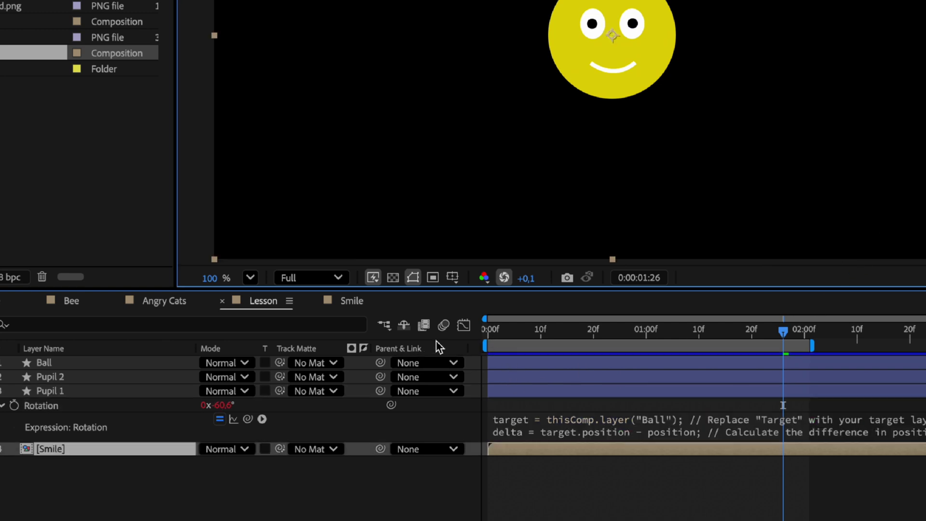
click(491, 332)
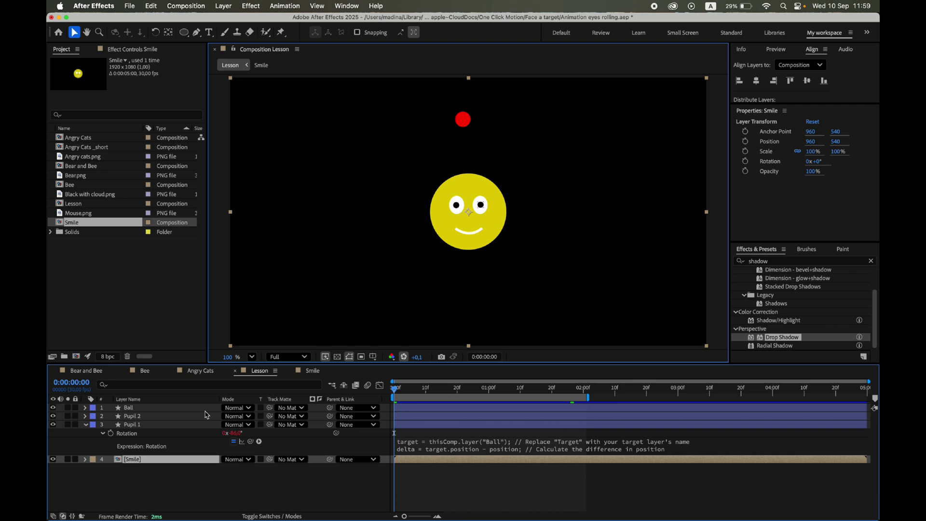
- Give Pupil 2's Rotation the pasted expression targeting 'Ball', then preview both pupils following the ball
click(131, 416)
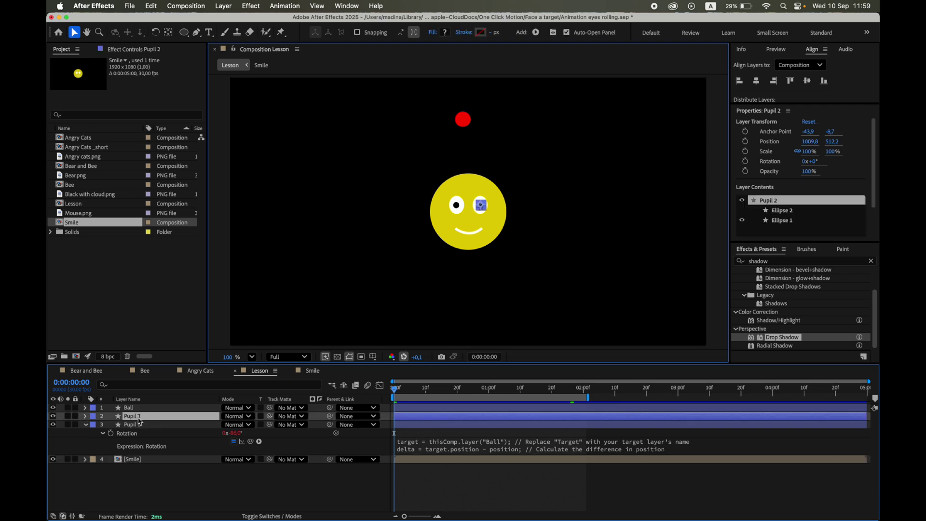
key(r)
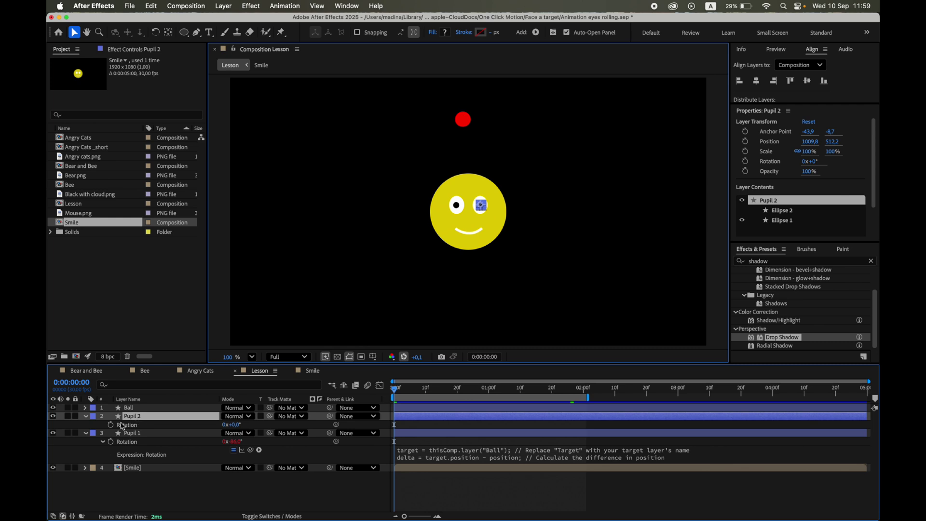
alt+click(111, 425)
key(super+v)
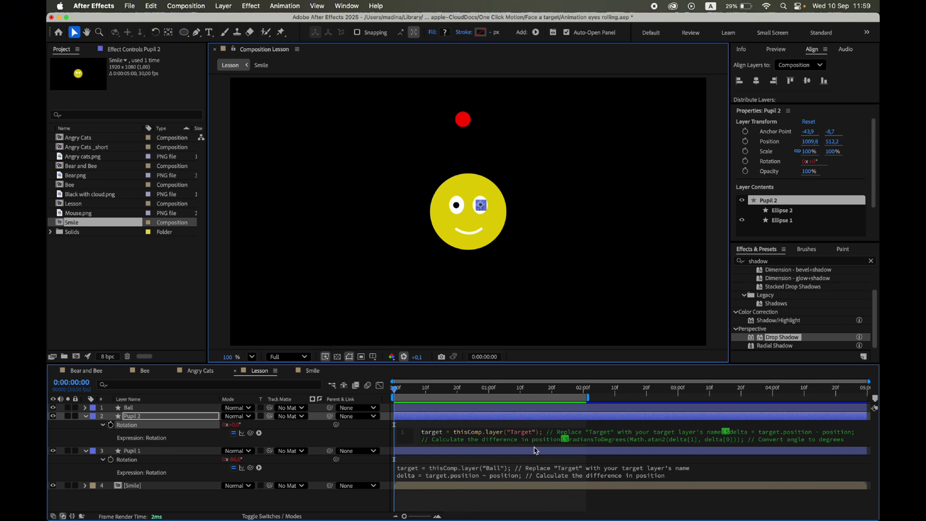
key(BackSpace)
key(BackSpace)
key(BackSpace)
key(BackSpace)
key(BackSpace)
key(BackSpace)
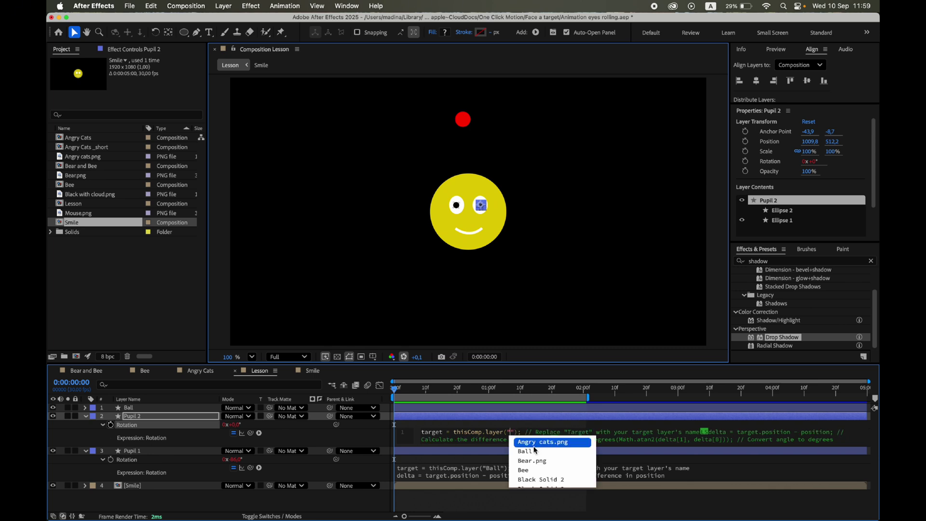
text(Ball)
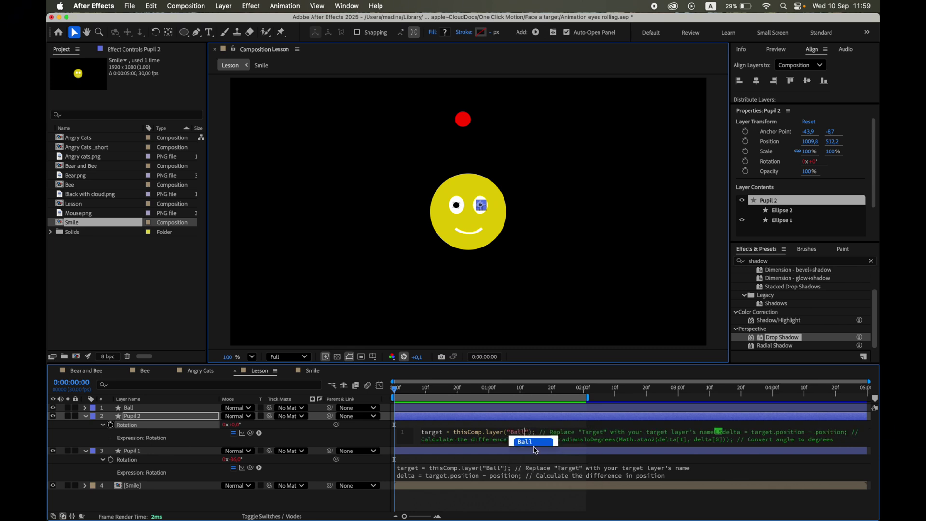
click(712, 317)
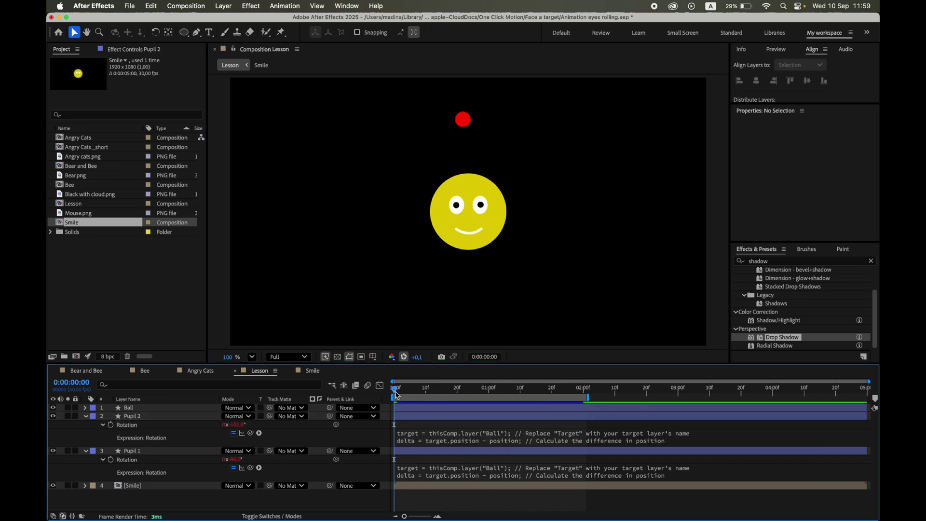
key(space)
key(u)
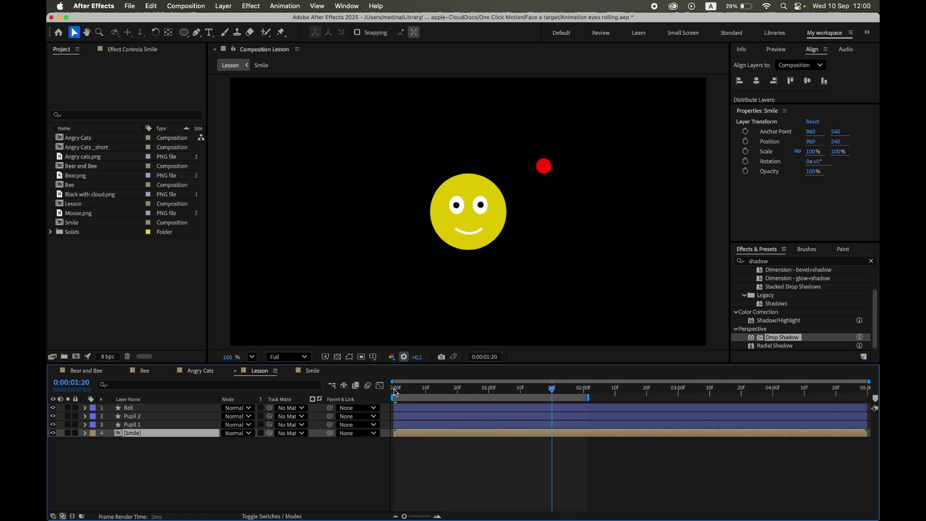
- Zoom in and move Pupil 1's anchor point down to the left eye's centre
key(space)
scroll(467, 209, up, 4)
click(457, 206)
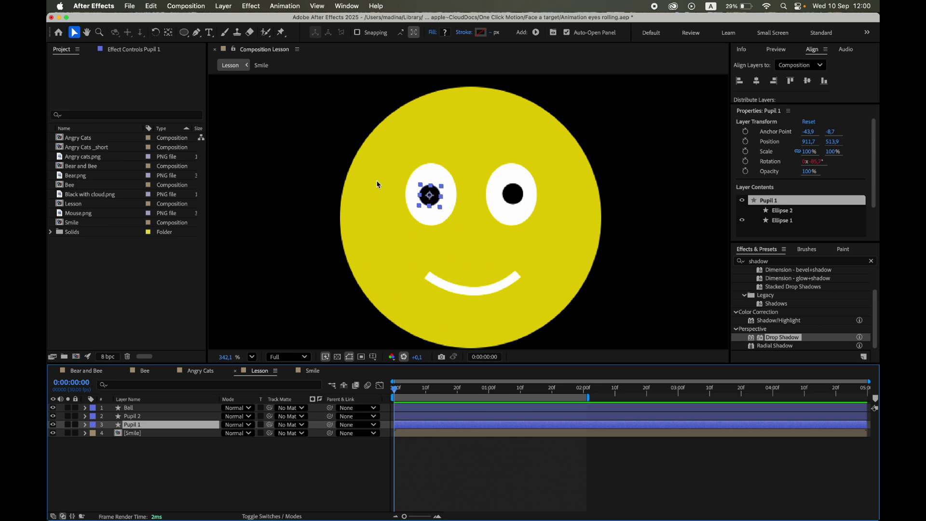
click(169, 37)
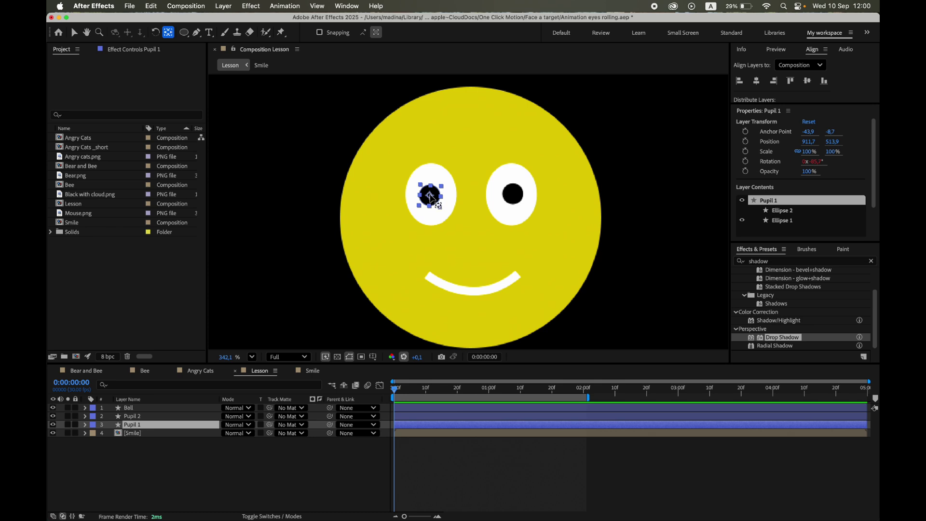
drag(431, 198, 430, 212)
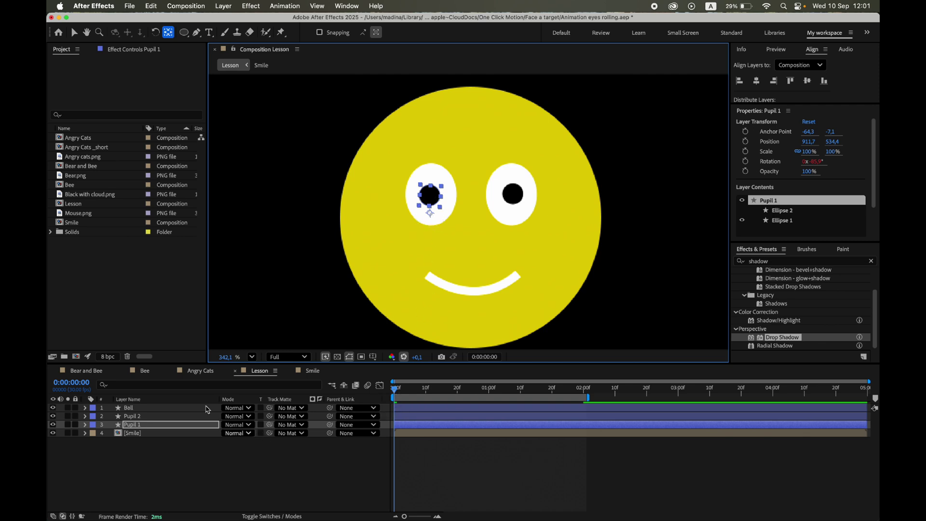
- Move Pupil 1 up inside the left eye to 913.4, 517.4 and fine-tune its anchor to -63.2, -7.2
click(73, 32)
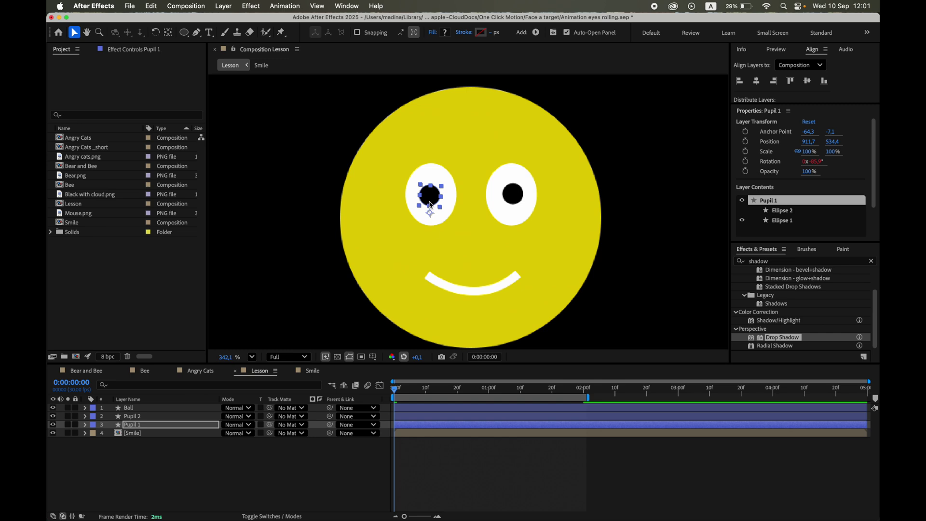
drag(430, 202, 432, 184)
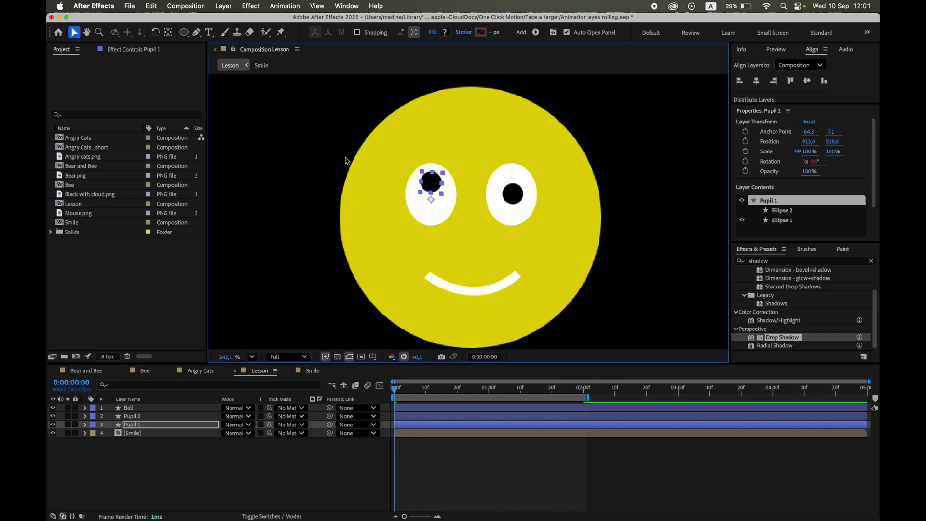
click(168, 34)
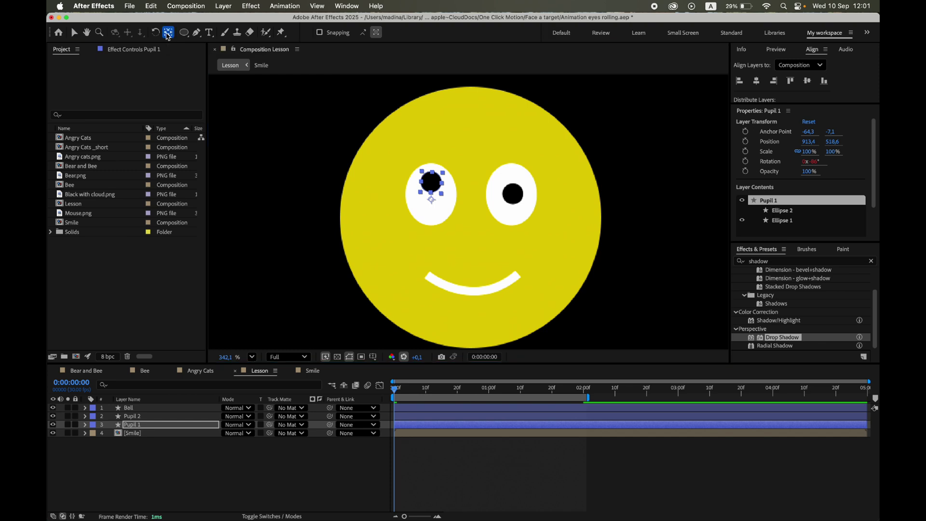
drag(431, 198, 432, 202)
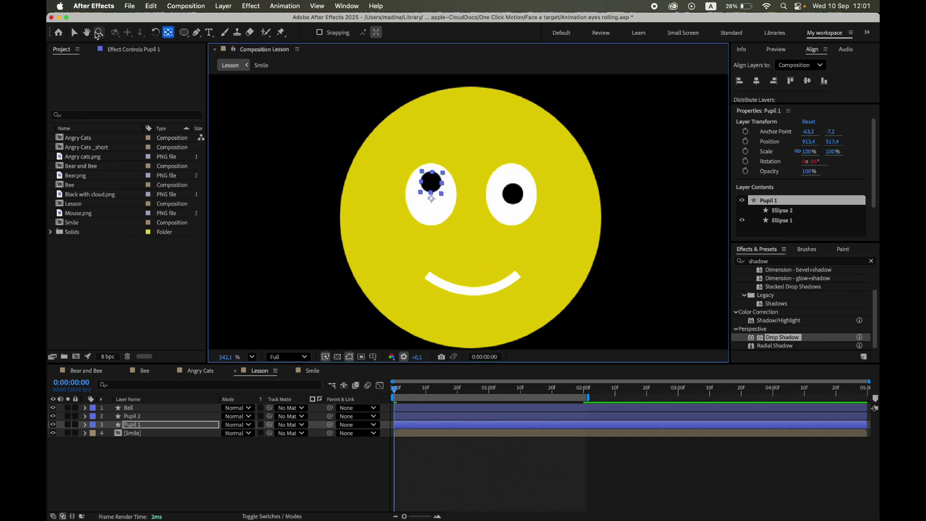
click(74, 33)
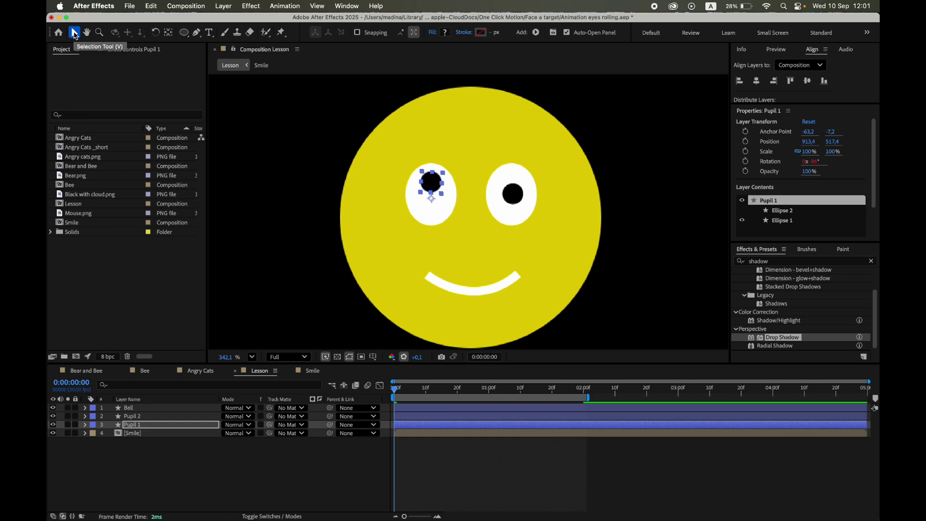
- Raise Pupil 2 inside the right eye and drag its anchor point down toward the eye centre
click(153, 417)
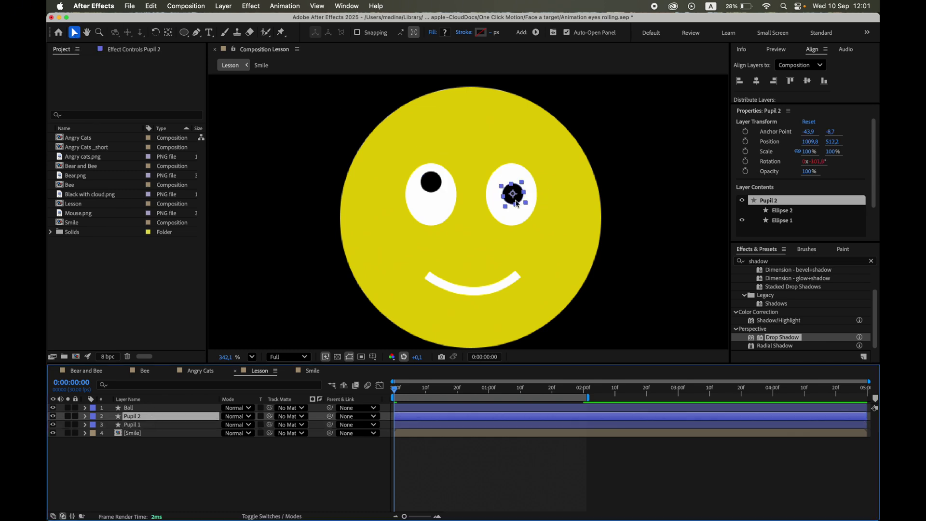
drag(516, 203, 515, 184)
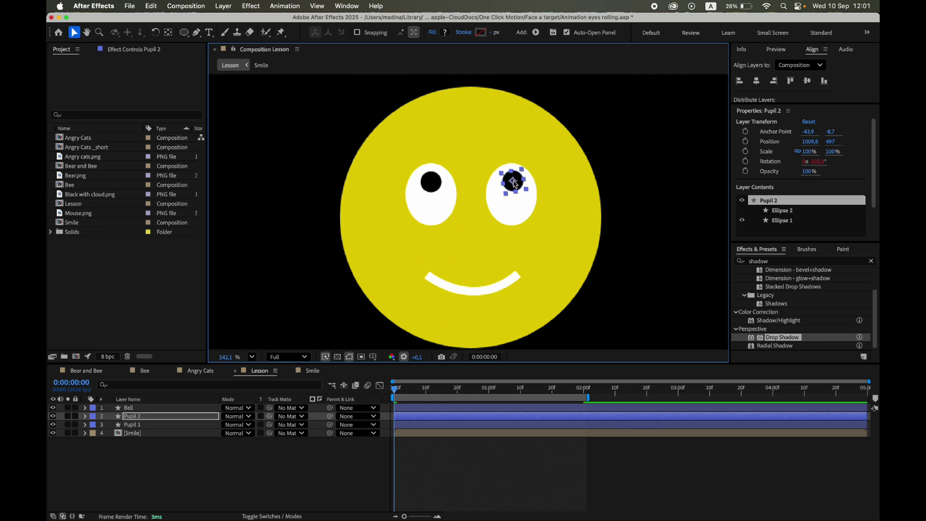
click(169, 35)
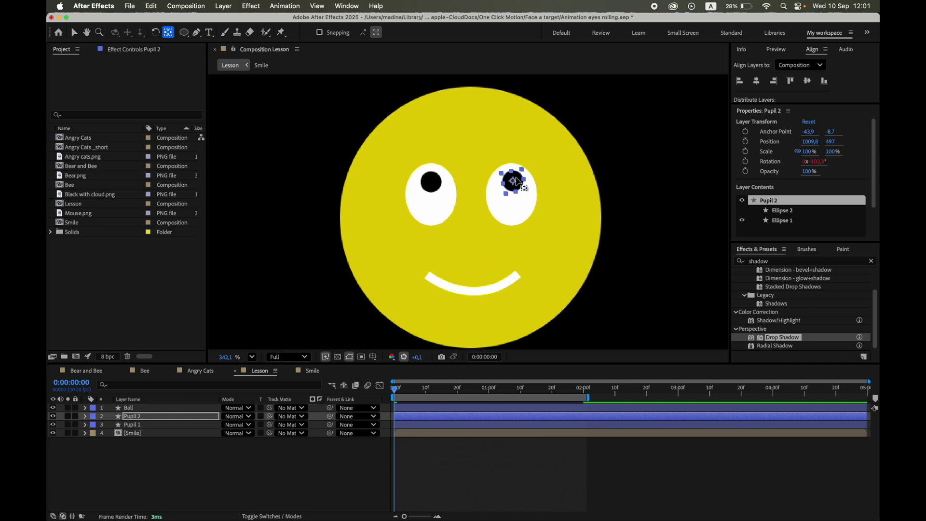
drag(513, 183, 512, 196)
click(74, 31)
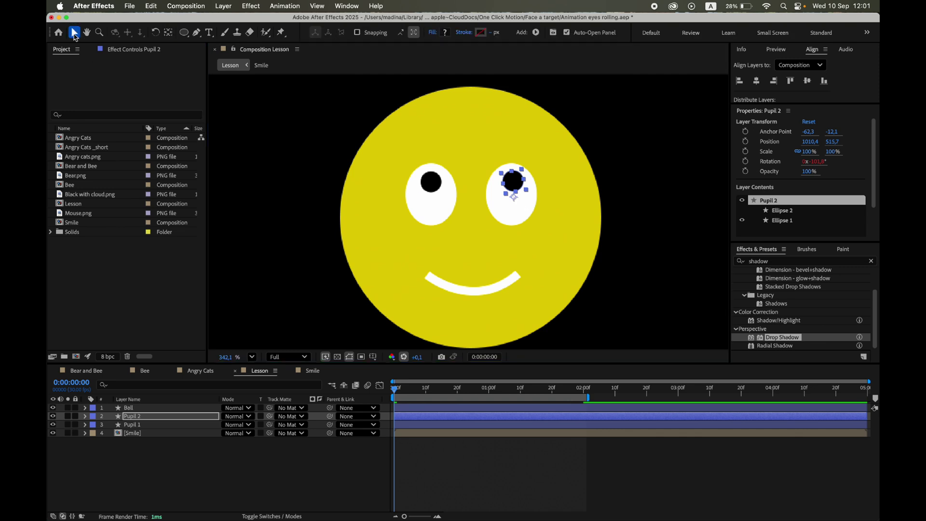
- Deselect the pupil layer and preview the animation to check the eyes
click(396, 392)
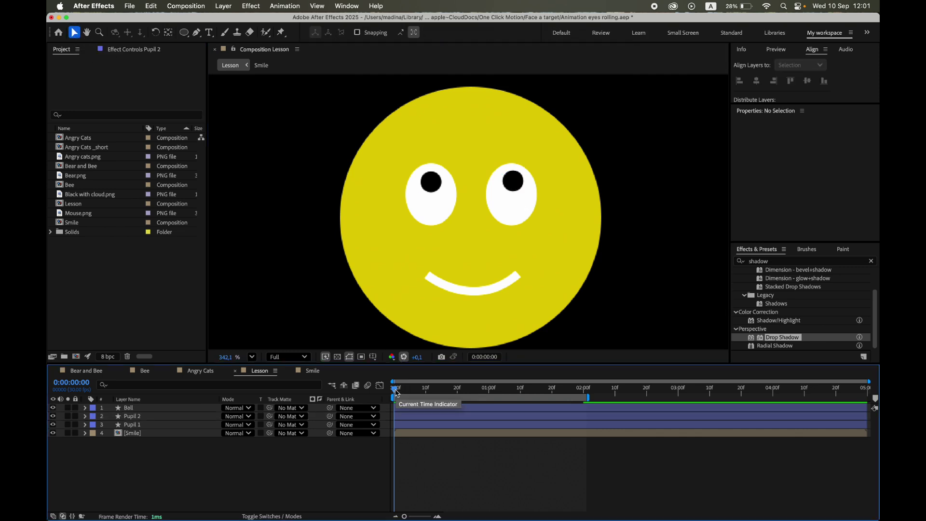
key(space)
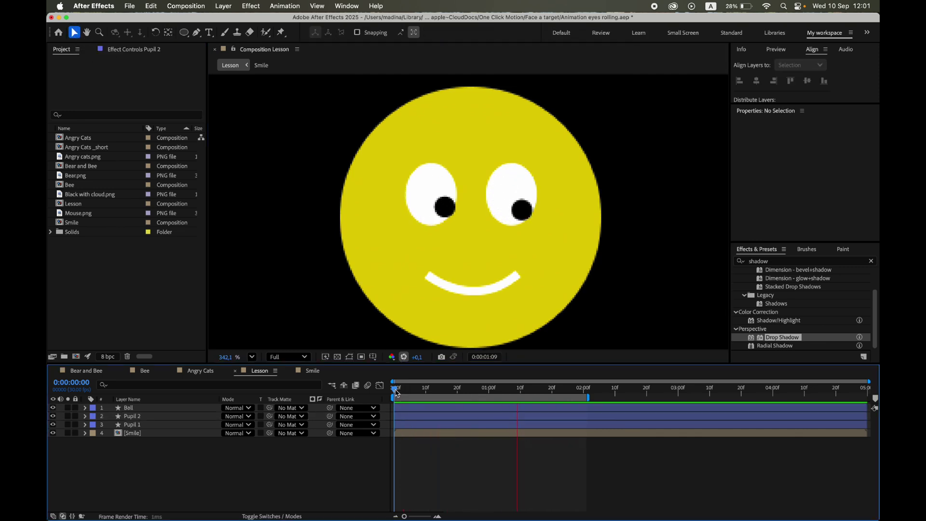
key(space)
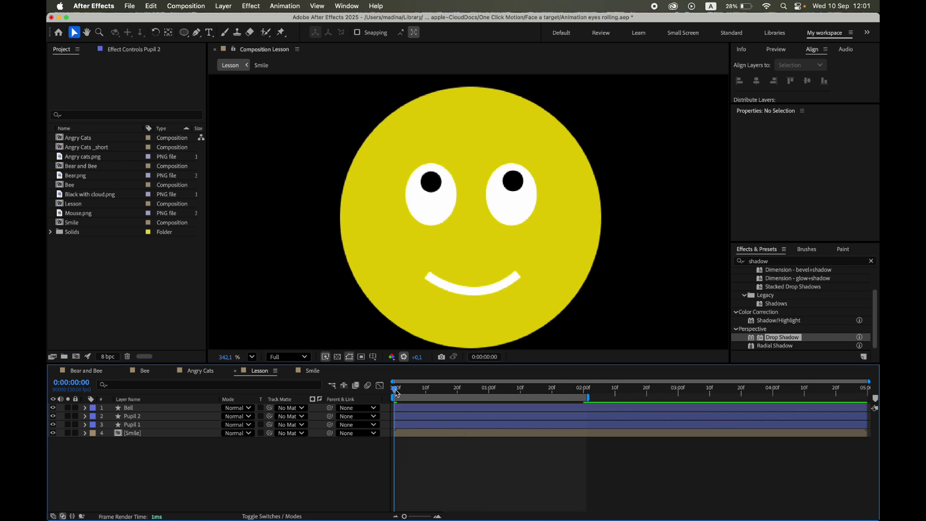
- Set the viewer to 100% magnification, preview the ball circling, then return to the start
click(252, 357)
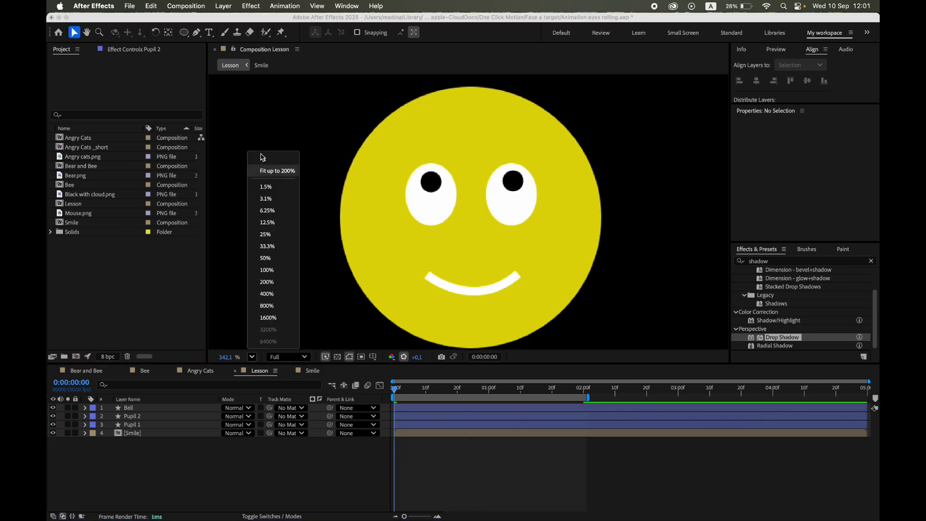
click(269, 160)
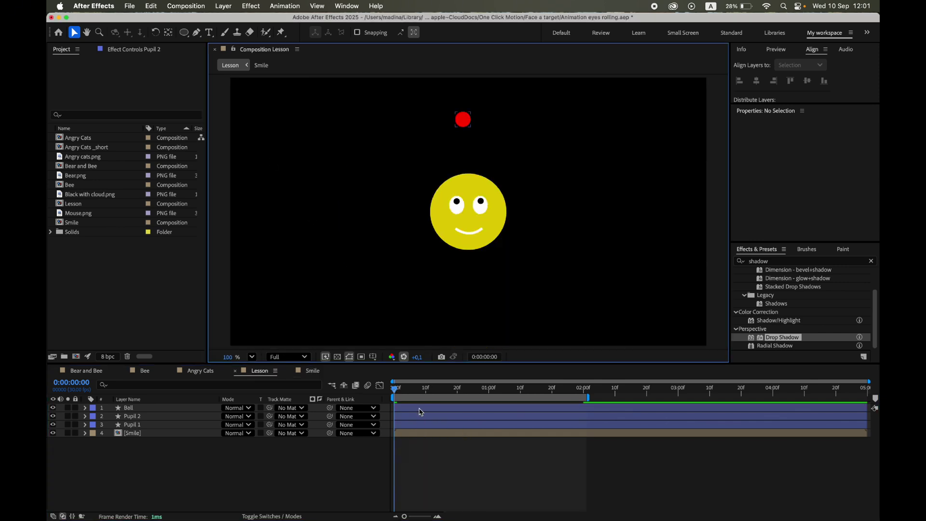
key(space)
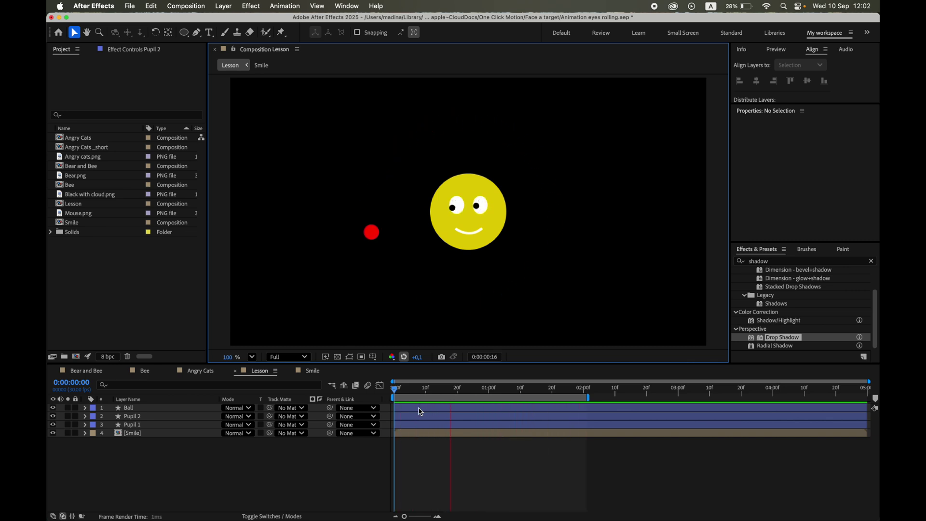
click(396, 393)
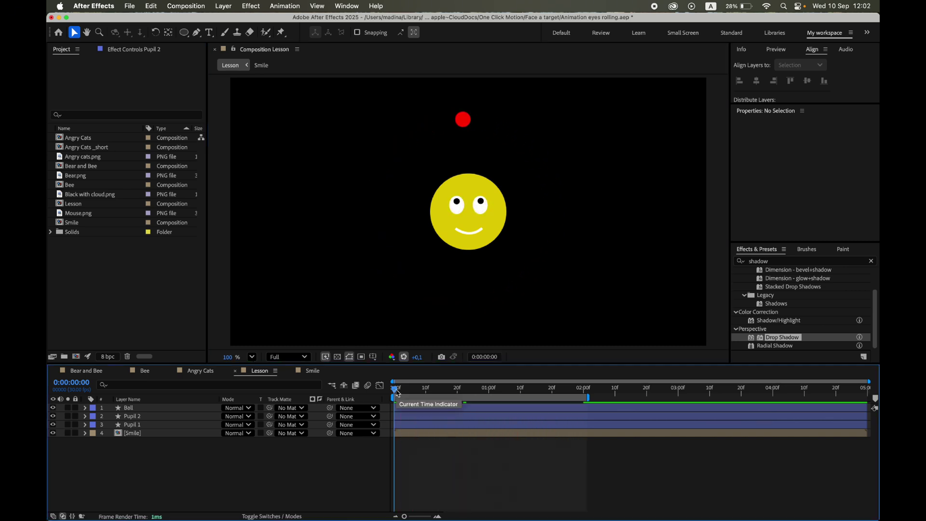
- Apply Easy Ease to all of the Ball layer's Position keyframes
click(124, 408)
key(u)
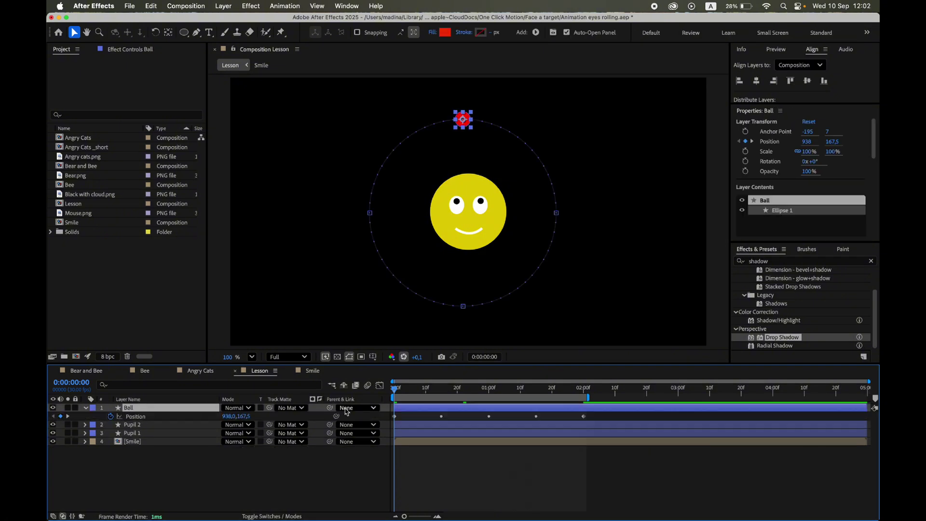
drag(388, 413, 600, 422)
key(F9)
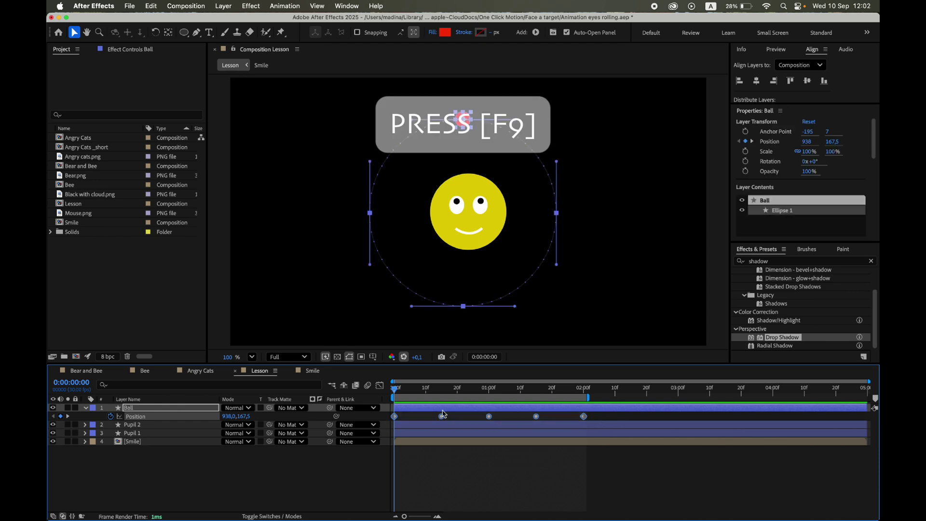
key(F9)
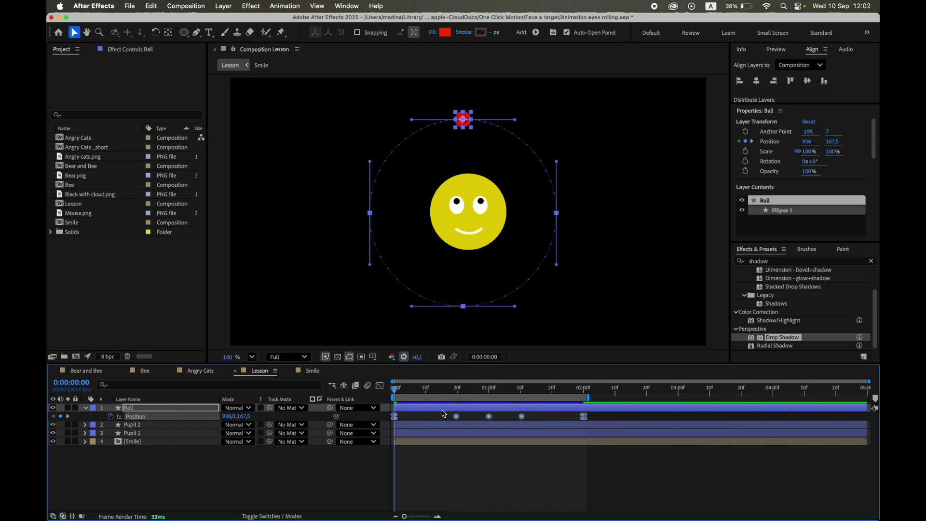
- In the speed graph, lengthen the ease influence of the first and last keyframes
click(380, 386)
click(394, 490)
drag(427, 490, 457, 497)
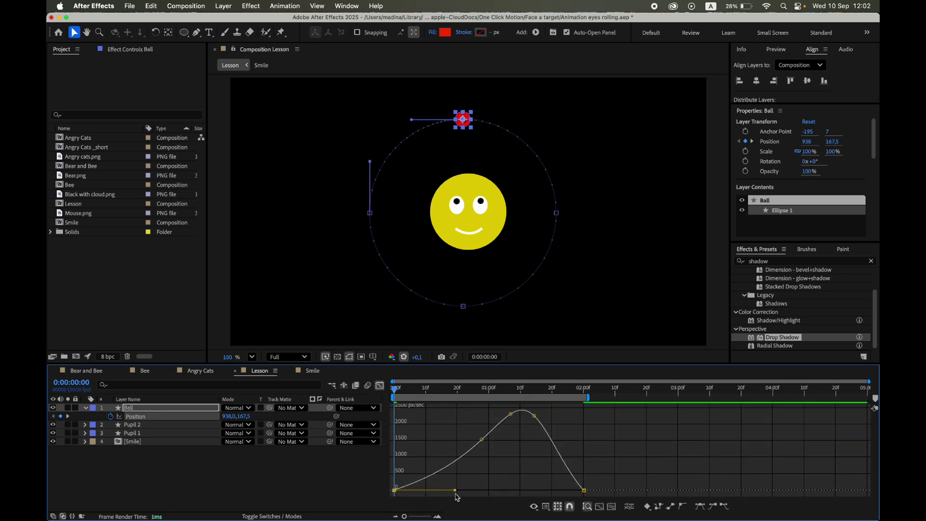
click(584, 490)
drag(553, 492, 543, 495)
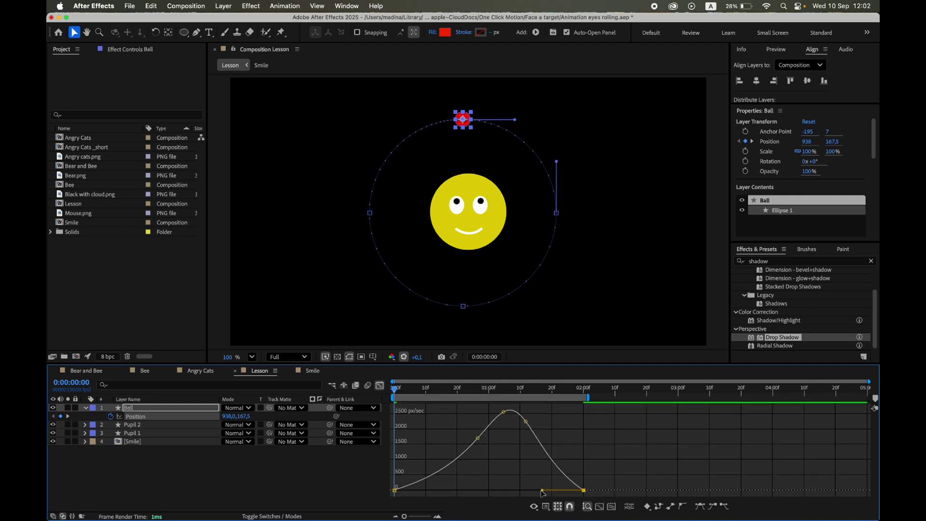
- Preview the eased ball motion, switch back to keyframe bars, and replay from frame 0
key(space)
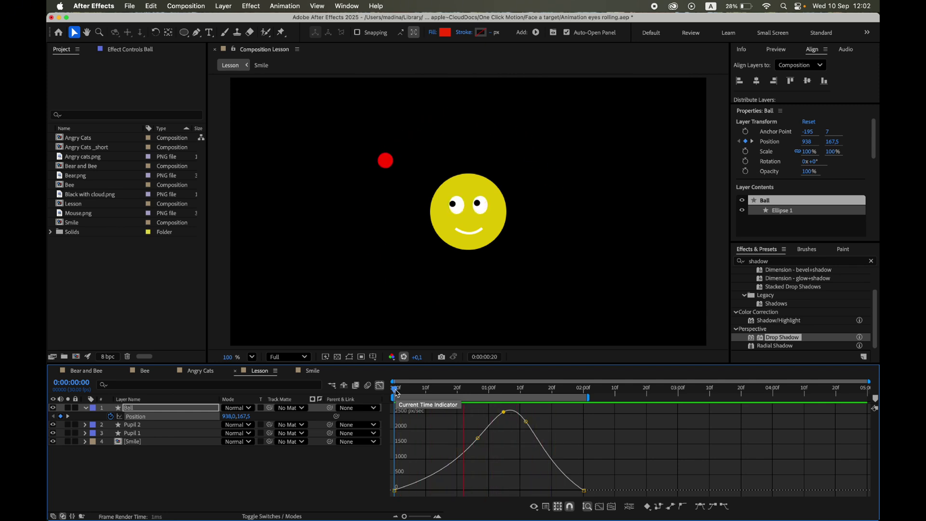
click(381, 386)
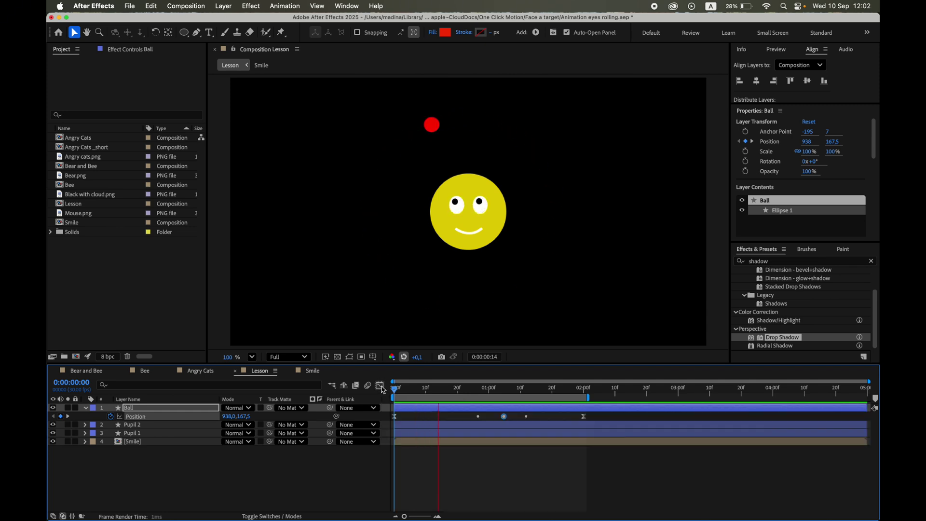
key(space)
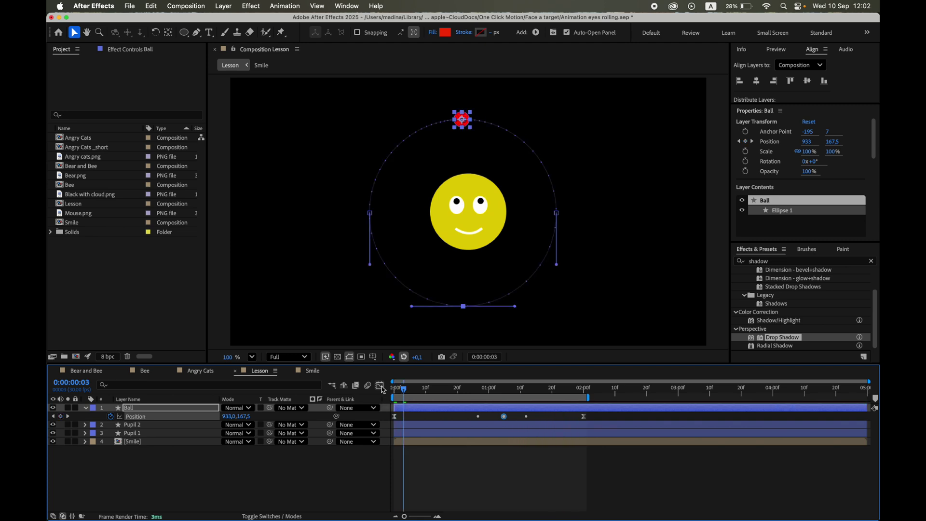
click(396, 390)
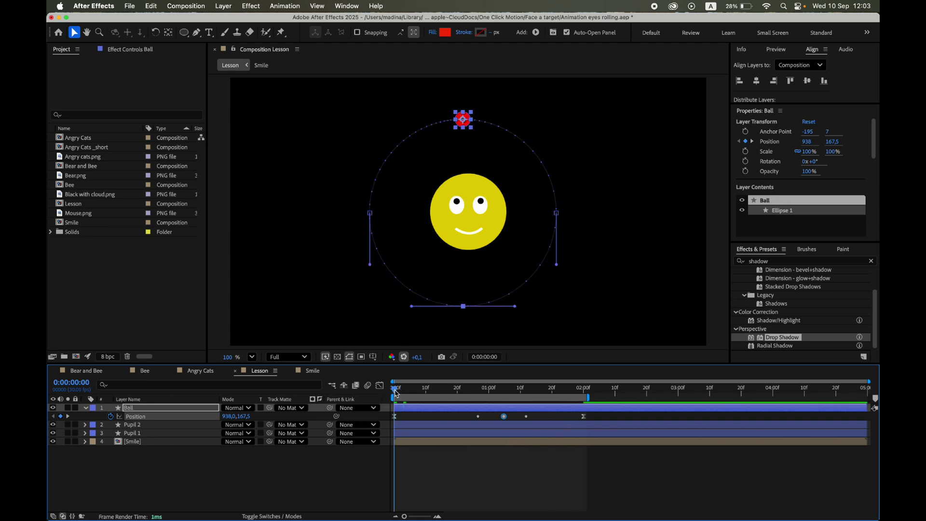
key(space)
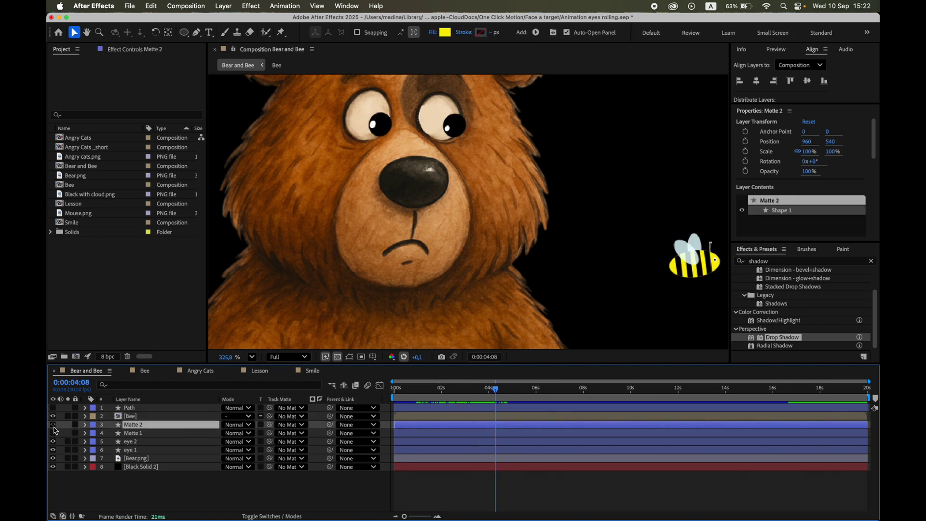
- Make Matte 2 visible and set eye 1's Track Matte to Matte 1
click(53, 424)
click(164, 450)
click(302, 450)
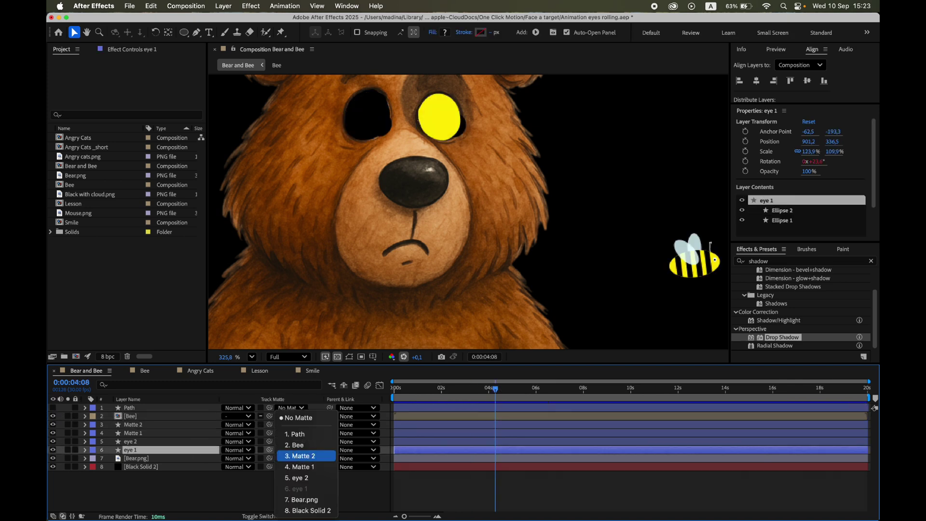
click(300, 466)
- Set eye 2's Track Matte to Matte 2 and scrub to check the bear's eyes
click(306, 442)
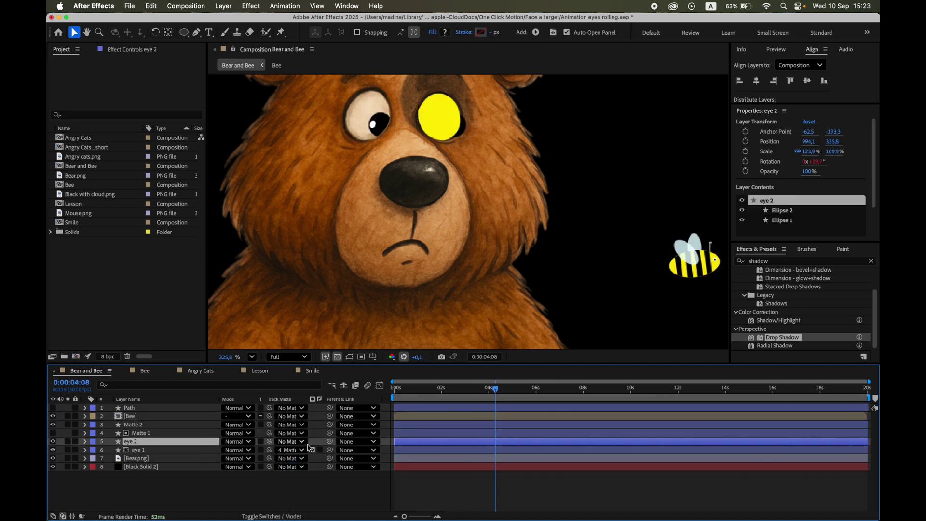
click(302, 442)
click(316, 463)
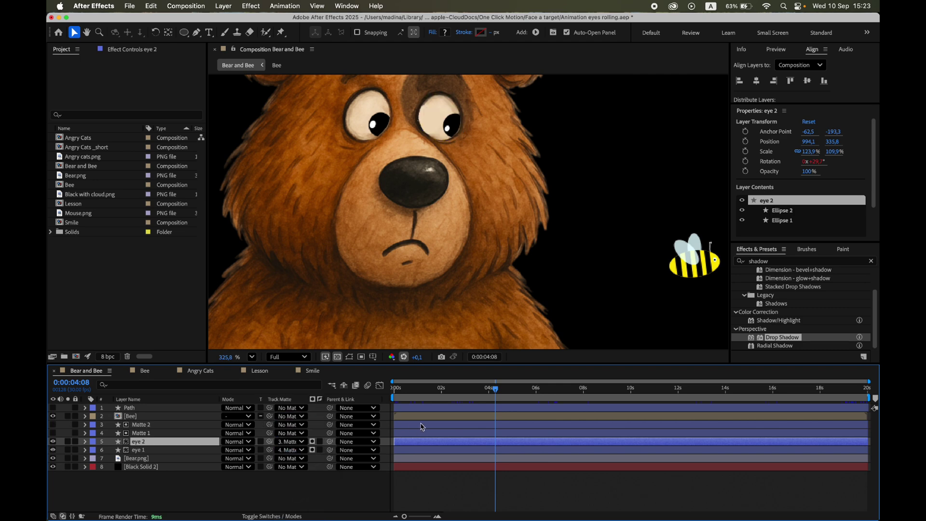
mouse_move(488, 391)
mouse_down()
mouse_move(470, 394)
mouse_move(492, 395)
mouse_up()
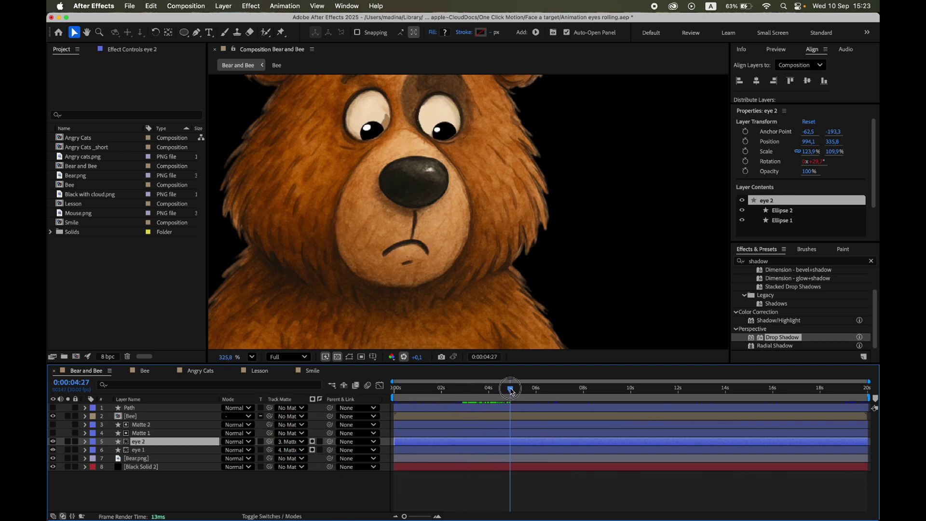